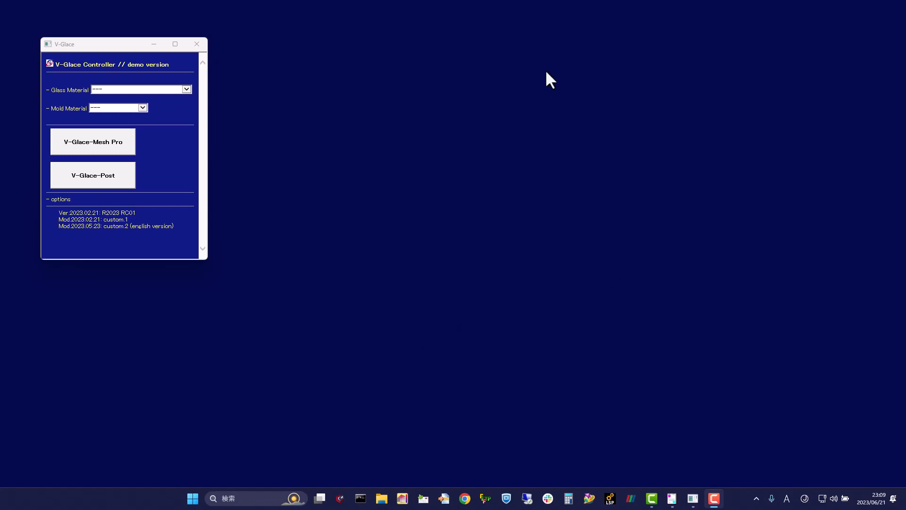
Step: Choose Ohara L-BAL42 as the glass material and Tungsten Carbide as the mold material
{"action": "left_click_drag", "start_coordinate": [117, 45], "coordinate": [100, 26]}
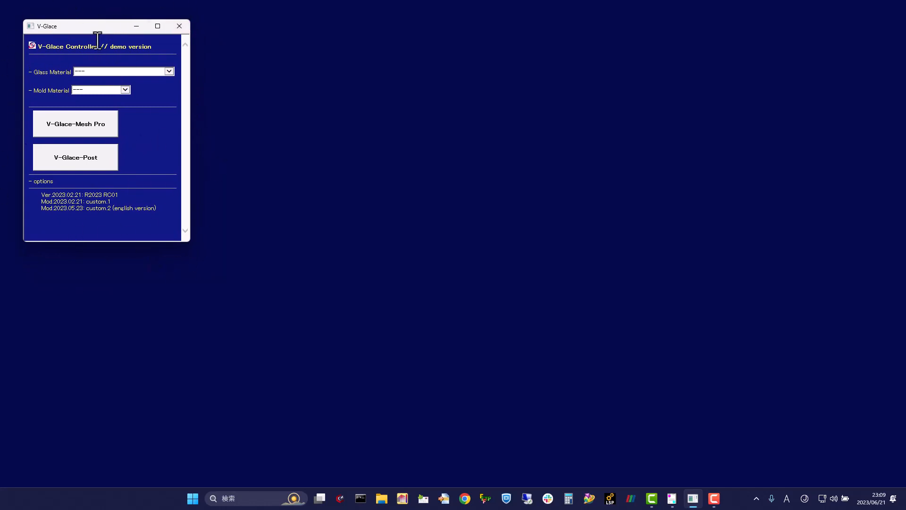
{"action": "left_click_drag", "start_coordinate": [93, 28], "coordinate": [93, 33]}
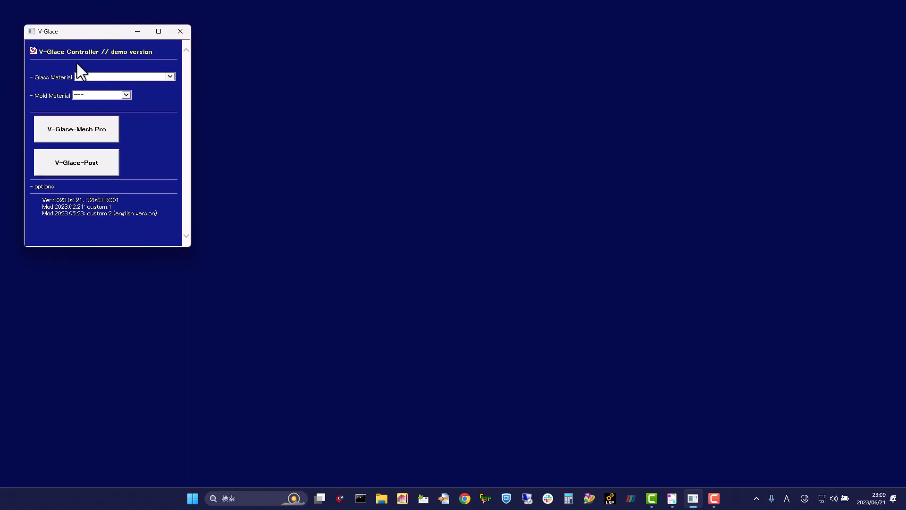
{"action": "left_click", "coordinate": [169, 76]}
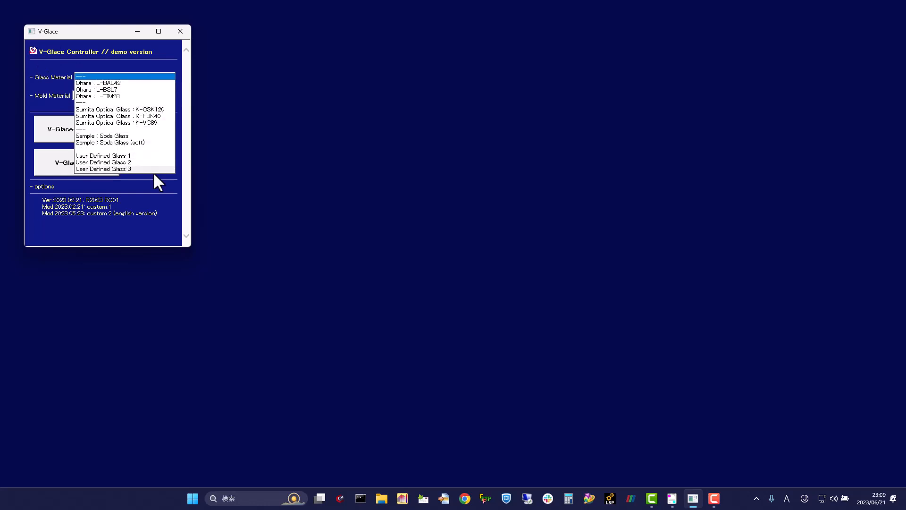
{"action": "left_click", "coordinate": [148, 83]}
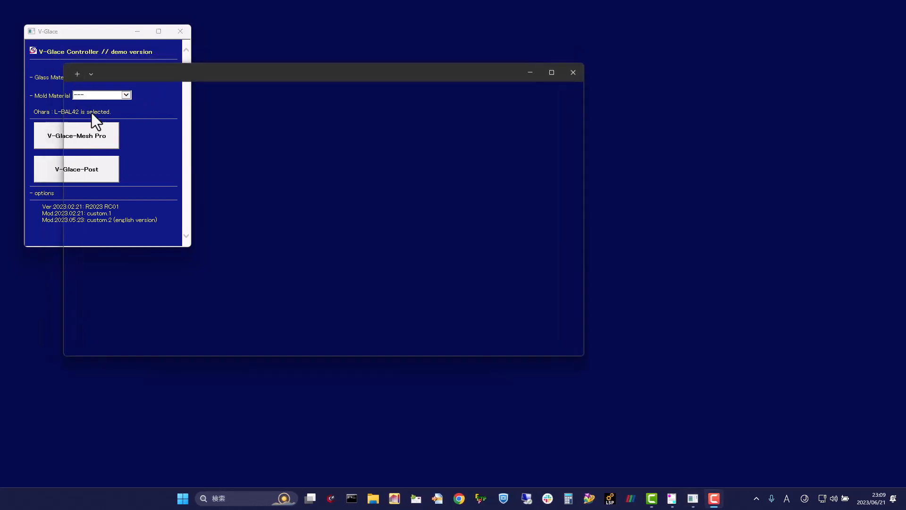
{"action": "left_click", "coordinate": [126, 96]}
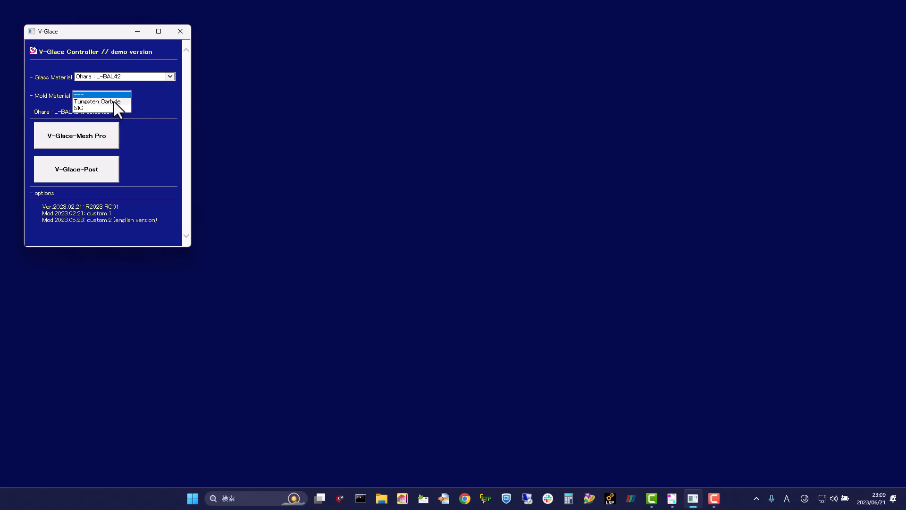
{"action": "left_click", "coordinate": [113, 101]}
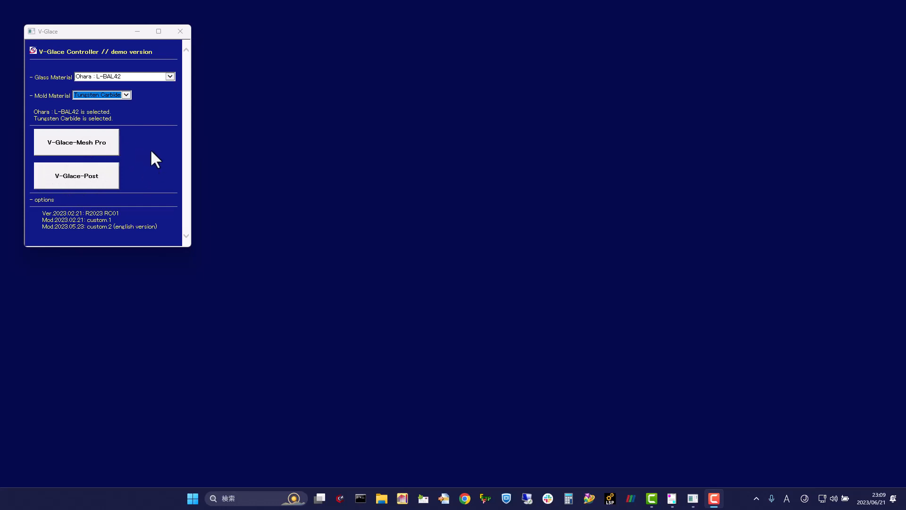
Step: Start V-Glace-Mesh Pro with the 800000 node number limit and bring up the ball lens model with its parameters
{"action": "left_click", "coordinate": [95, 140]}
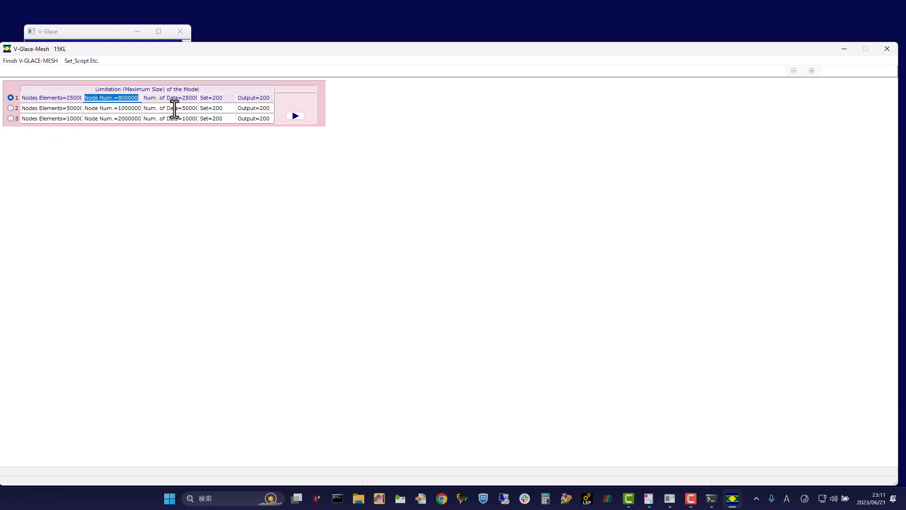
{"action": "left_click", "coordinate": [296, 116]}
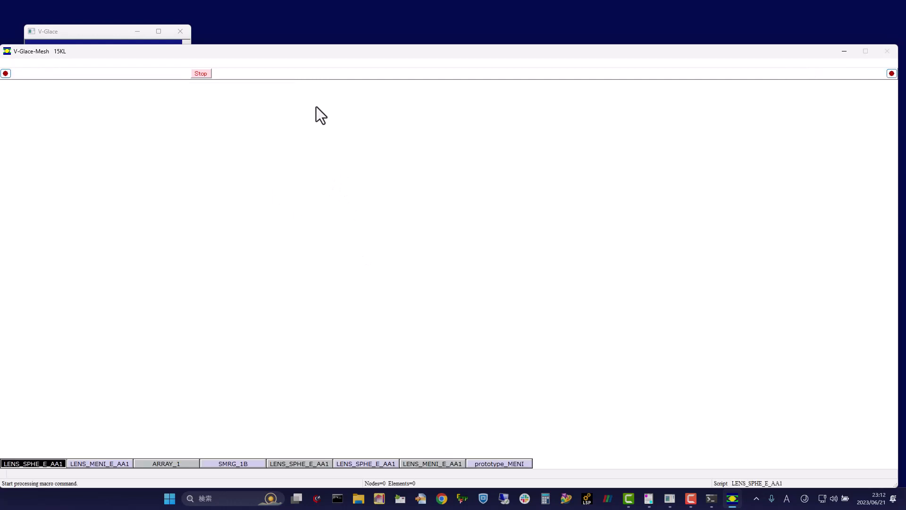
{"action": "left_click", "coordinate": [267, 76]}
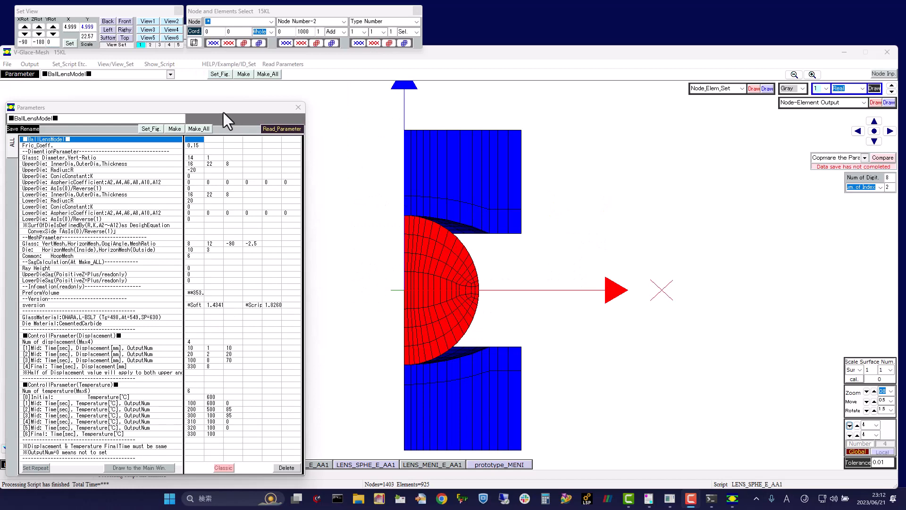
{"action": "left_click_drag", "start_coordinate": [223, 112], "coordinate": [236, 80]}
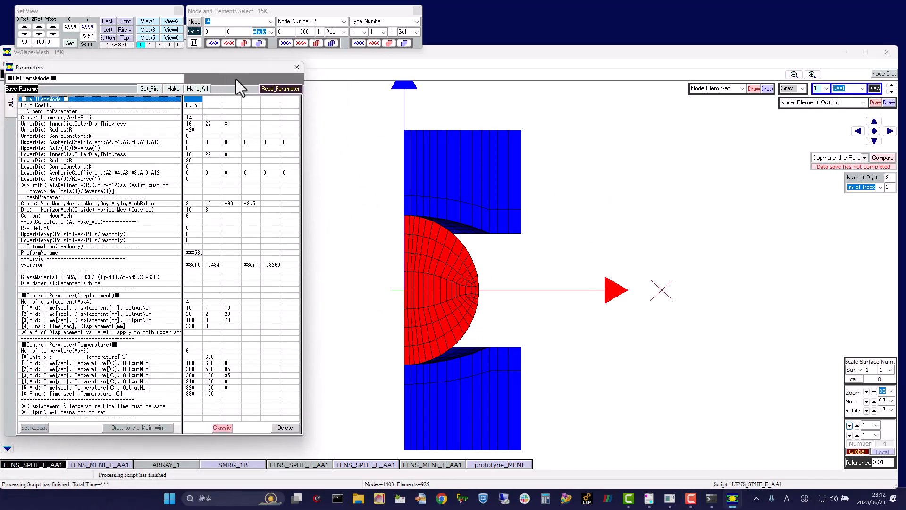
Step: Set the ball lens glass Vert-Ratio to 0.5 and regenerate the model
{"action": "middle_click_drag", "start_coordinate": [477, 347], "coordinate": [158, 391]}
{"action": "middle_click_drag", "start_coordinate": [504, 279], "coordinate": [513, 396]}
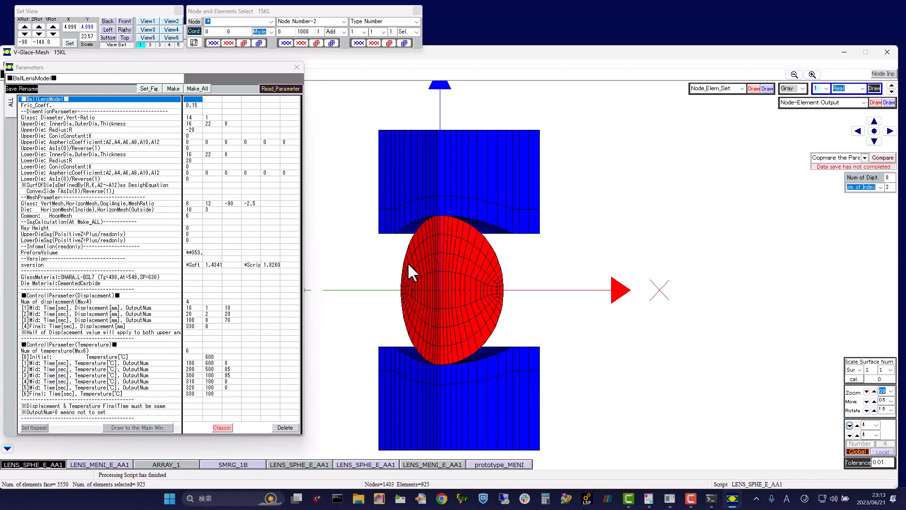
{"action": "mouse_move", "coordinate": [407, 262]}
{"action": "left_mouse_down"}
{"action": "mouse_move", "coordinate": [452, 248]}
{"action": "mouse_move", "coordinate": [410, 270]}
{"action": "left_mouse_up"}
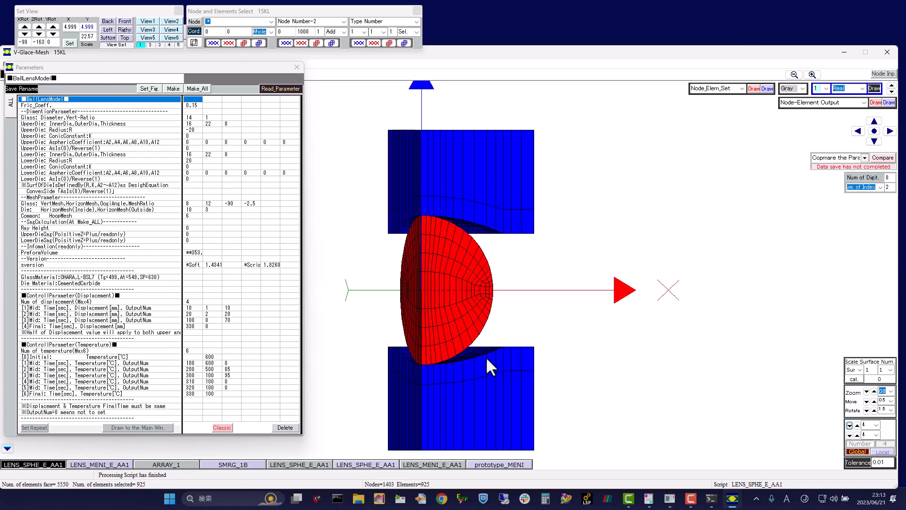
{"action": "left_click_drag", "start_coordinate": [475, 268], "coordinate": [505, 374]}
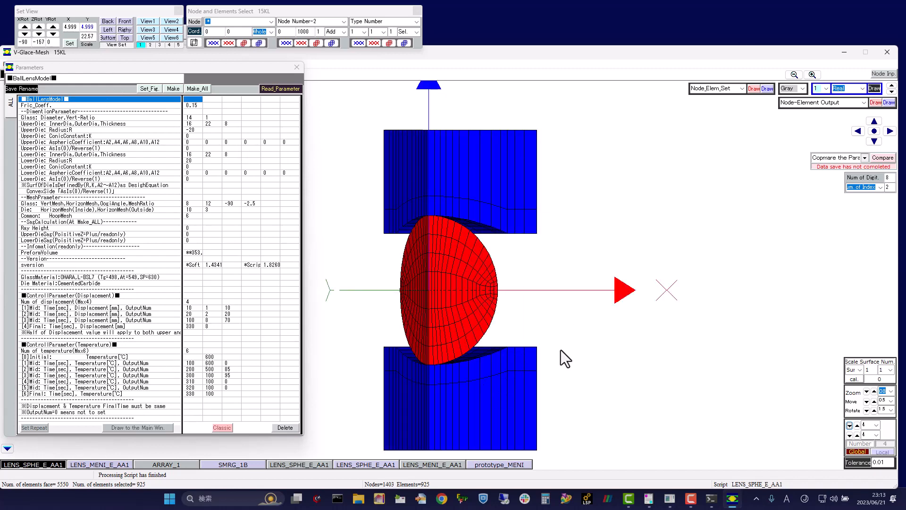
{"action": "left_click_drag", "start_coordinate": [408, 324], "coordinate": [497, 275]}
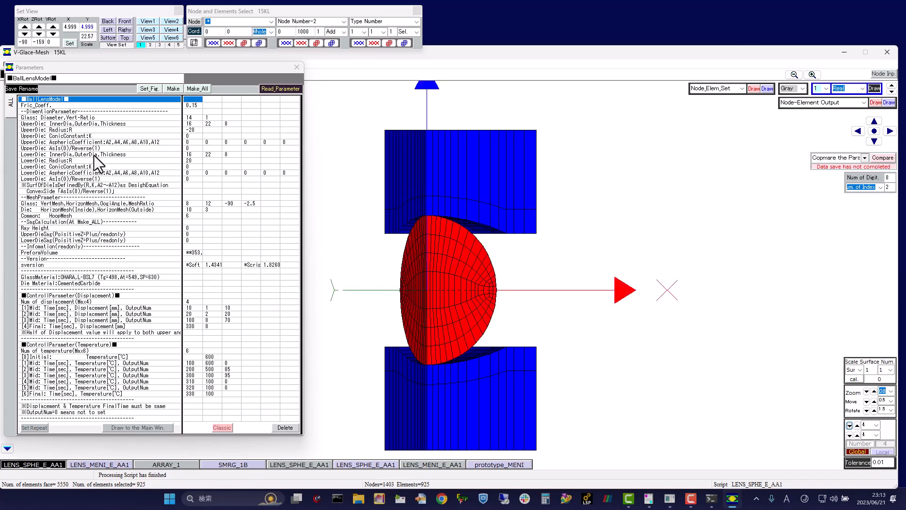
{"action": "left_click", "coordinate": [214, 118]}
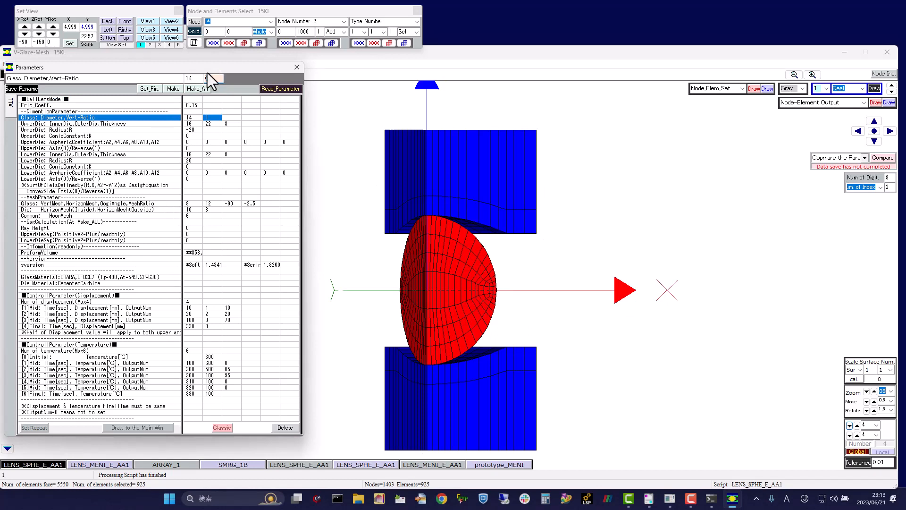
{"action": "type", "text": "0.5"}
{"action": "left_click", "coordinate": [149, 91]}
{"action": "left_click", "coordinate": [205, 89]}
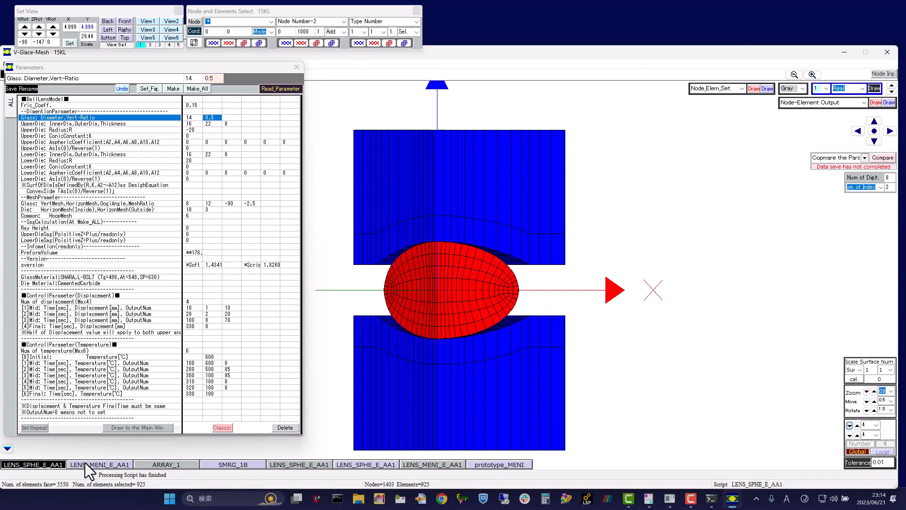
Step: Generate the meniscus lens model from the LENS_MENI_E_AA1 script
{"action": "left_click", "coordinate": [109, 465]}
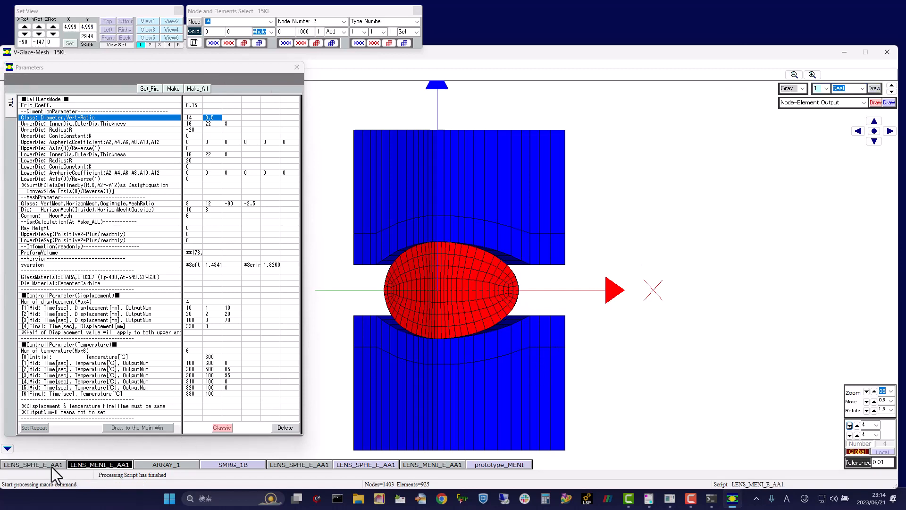
{"action": "left_click", "coordinate": [103, 466]}
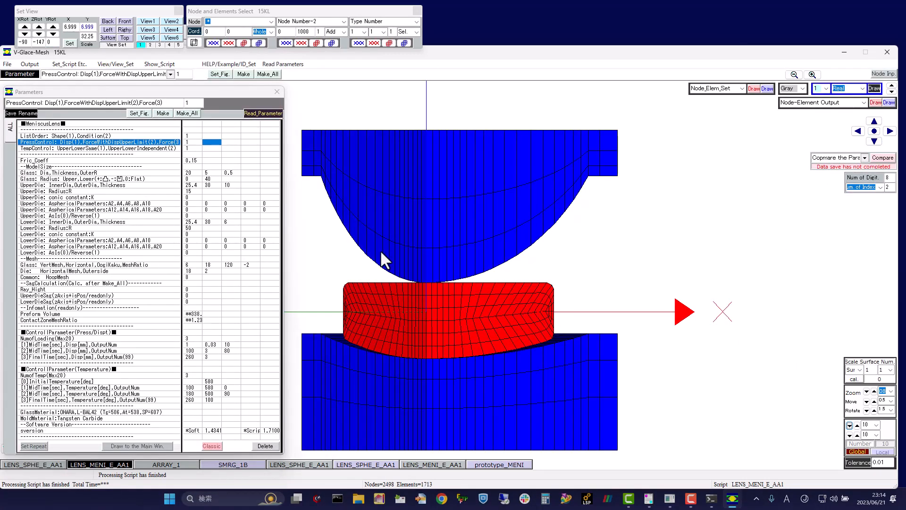
{"action": "left_click_drag", "start_coordinate": [492, 245], "coordinate": [578, 177]}
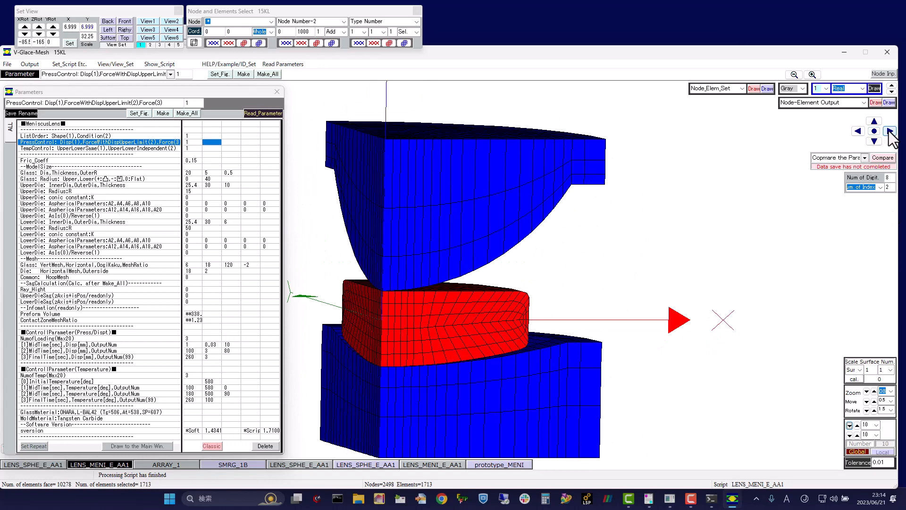
Step: Examine the meniscus glass and die mesh at different positions and magnifications, then fit the whole model in view
{"action": "left_click", "coordinate": [890, 131]}
{"action": "left_click", "coordinate": [889, 132]}
{"action": "left_click", "coordinate": [890, 131]}
{"action": "left_click", "coordinate": [890, 131]}
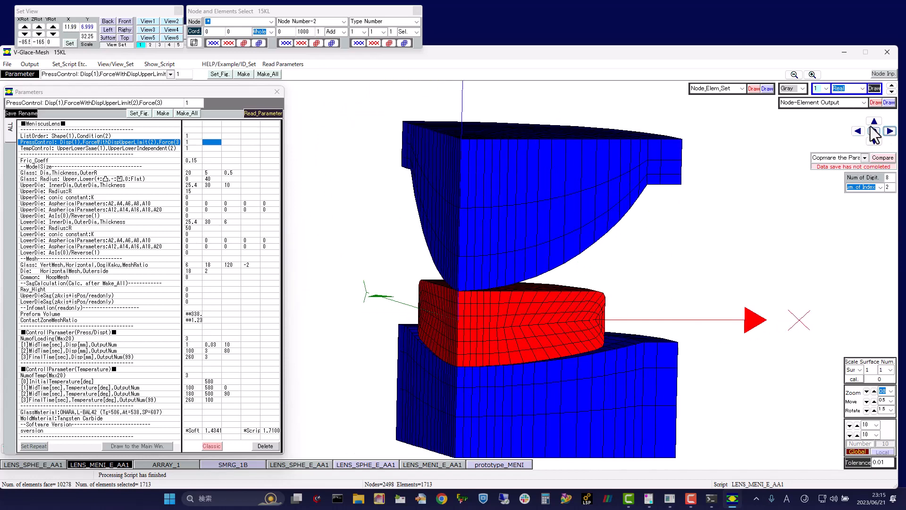
{"action": "left_click", "coordinate": [874, 122]}
{"action": "left_click", "coordinate": [874, 122]}
{"action": "left_click", "coordinate": [874, 122]}
{"action": "left_click", "coordinate": [874, 122]}
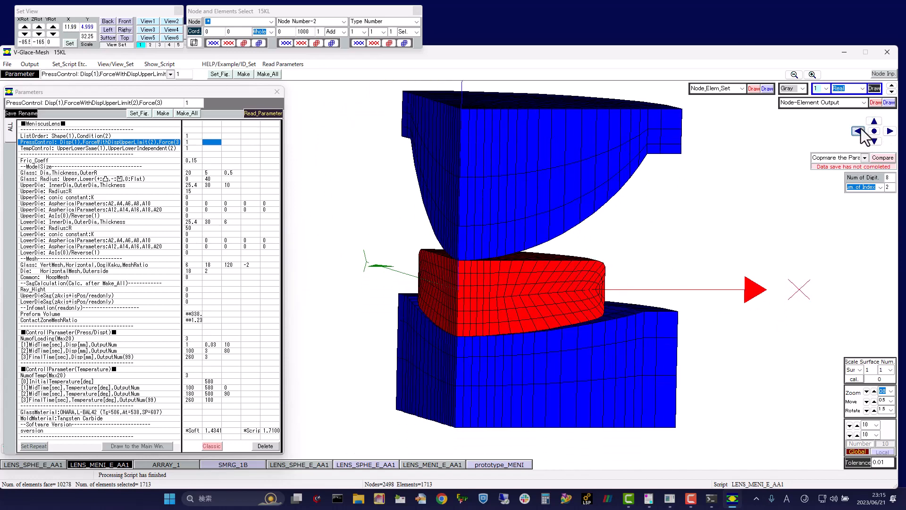
{"action": "left_click", "coordinate": [858, 131]}
{"action": "left_click", "coordinate": [859, 132]}
{"action": "left_click", "coordinate": [859, 131]}
{"action": "left_click", "coordinate": [858, 131]}
{"action": "left_click", "coordinate": [858, 131]}
{"action": "left_click", "coordinate": [812, 74]}
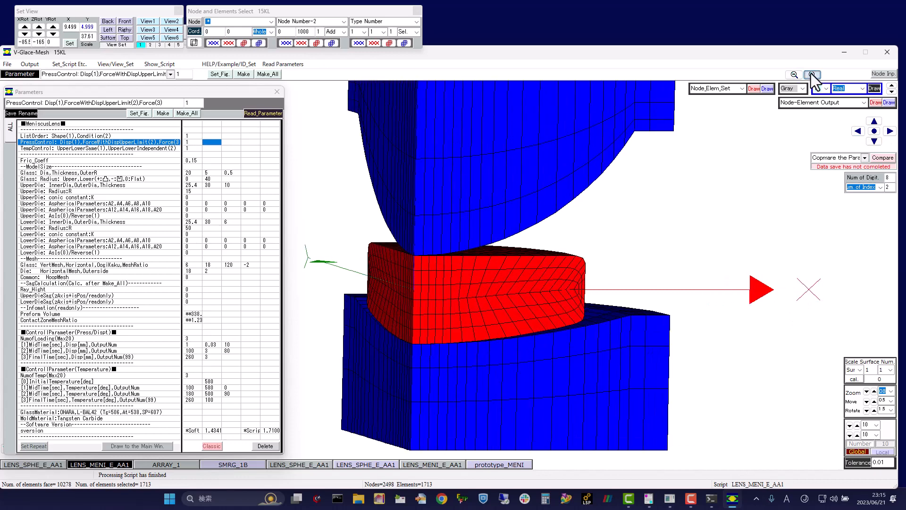
{"action": "left_click", "coordinate": [795, 75]}
{"action": "left_click", "coordinate": [793, 75]}
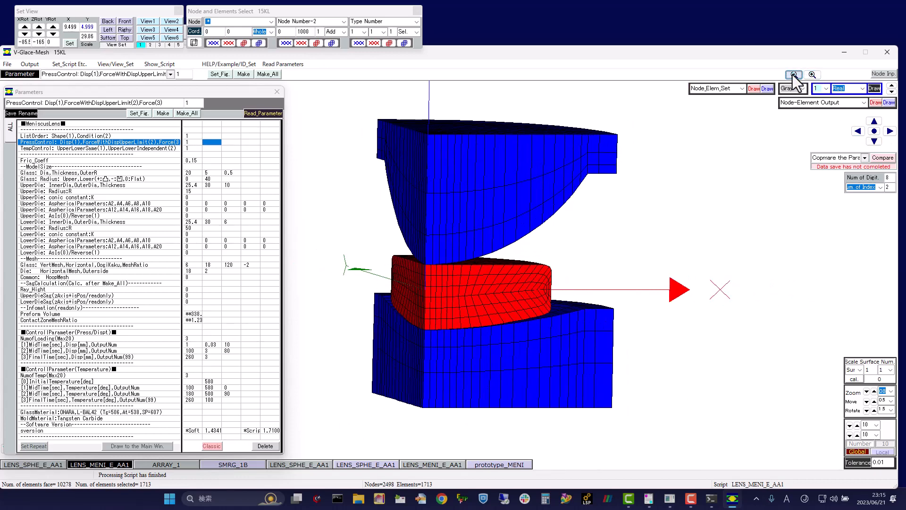
{"action": "left_click", "coordinate": [874, 132]}
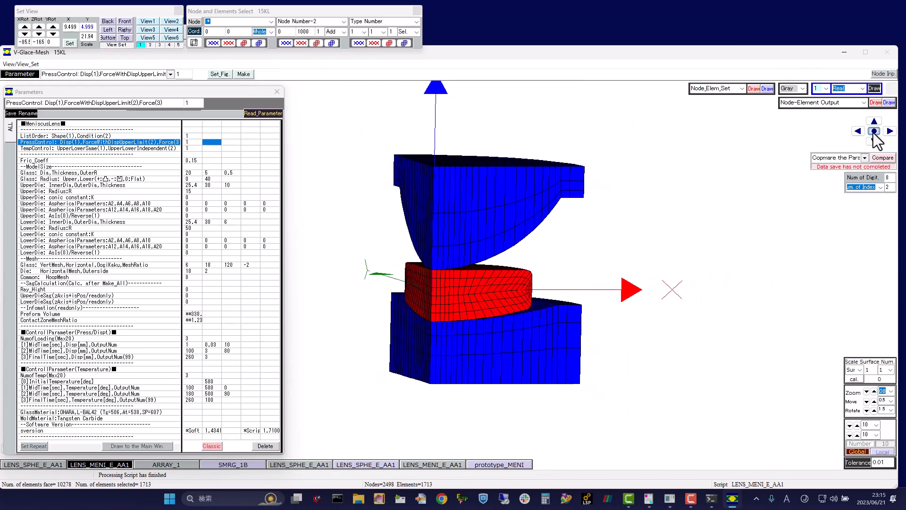
{"action": "left_click_drag", "start_coordinate": [526, 339], "coordinate": [510, 273]}
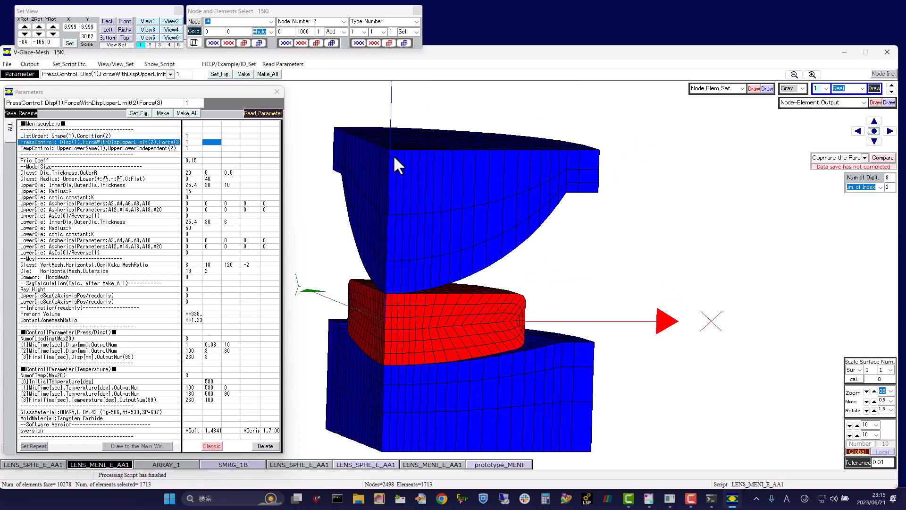
Step: Inspect the meniscus model in the front, back, left, bottom and top standard views, returning to the front view
{"action": "left_click", "coordinate": [124, 22]}
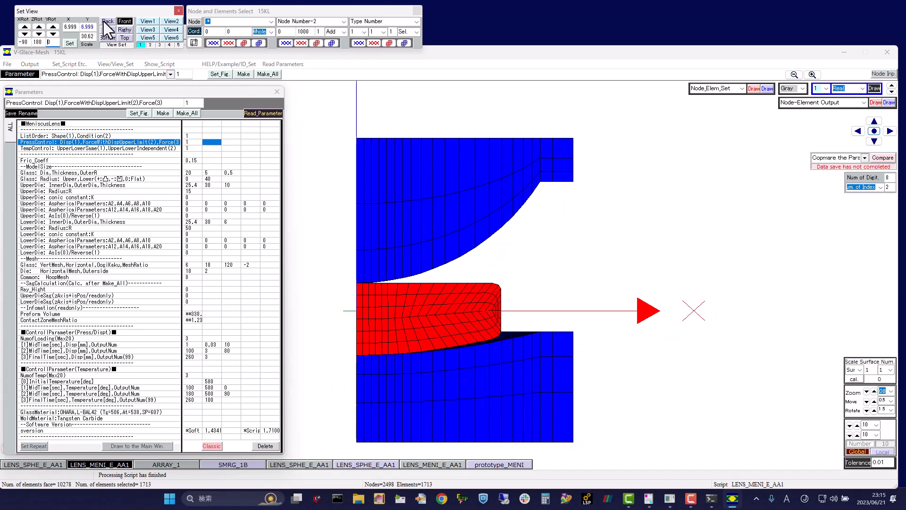
{"action": "left_click", "coordinate": [108, 21]}
{"action": "left_click", "coordinate": [108, 29]}
{"action": "left_click", "coordinate": [108, 38]}
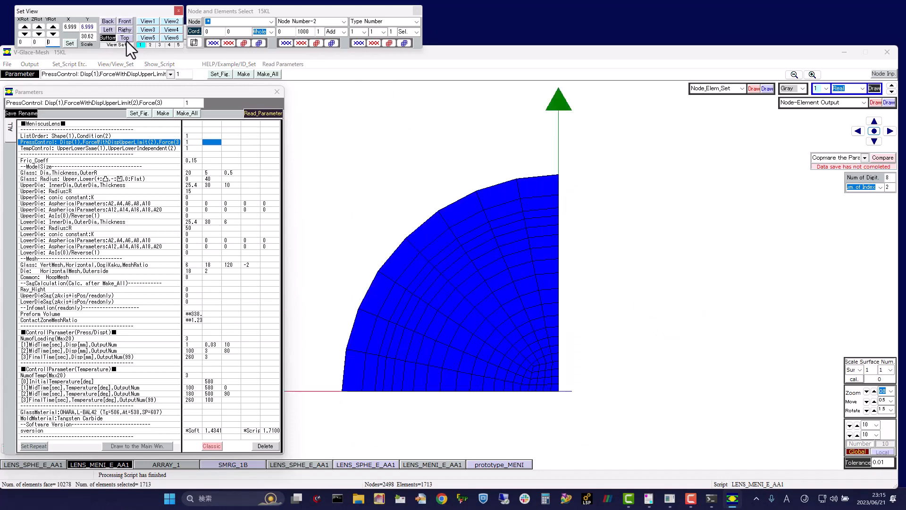
{"action": "left_click", "coordinate": [124, 37]}
{"action": "left_click", "coordinate": [125, 21]}
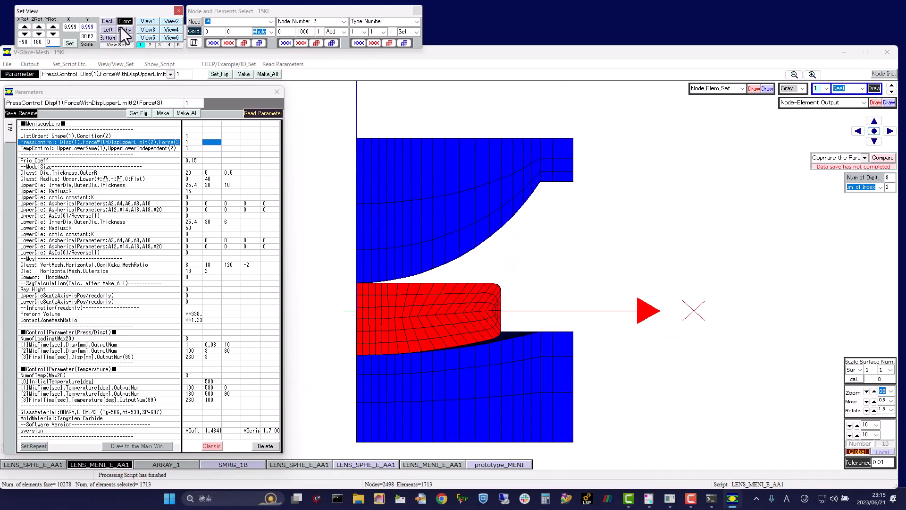
Step: Examine the meniscus lens and dies from several oblique angles beside the repositioned parameter list
{"action": "mouse_move", "coordinate": [563, 268]}
{"action": "left_mouse_down"}
{"action": "mouse_move", "coordinate": [387, 259]}
{"action": "mouse_move", "coordinate": [393, 321]}
{"action": "mouse_move", "coordinate": [386, 245]}
{"action": "mouse_move", "coordinate": [415, 161]}
{"action": "mouse_move", "coordinate": [468, 177]}
{"action": "left_mouse_up"}
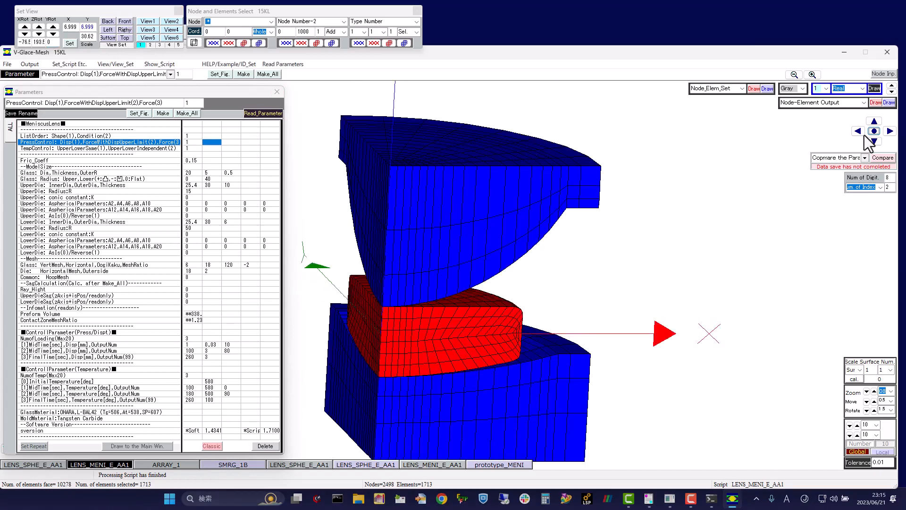
{"action": "left_click", "coordinate": [874, 122]}
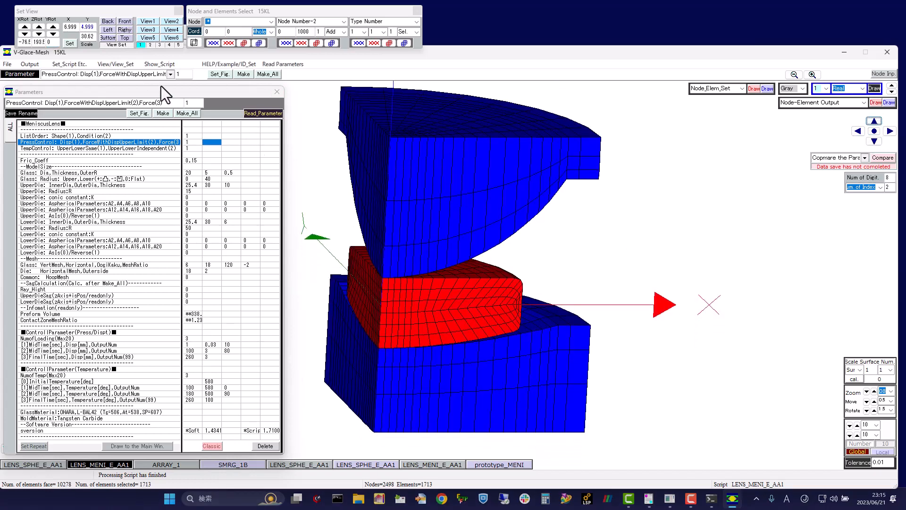
{"action": "mouse_move", "coordinate": [177, 84]}
{"action": "left_mouse_down"}
{"action": "mouse_move", "coordinate": [205, 53]}
{"action": "mouse_move", "coordinate": [203, 67]}
{"action": "left_mouse_up"}
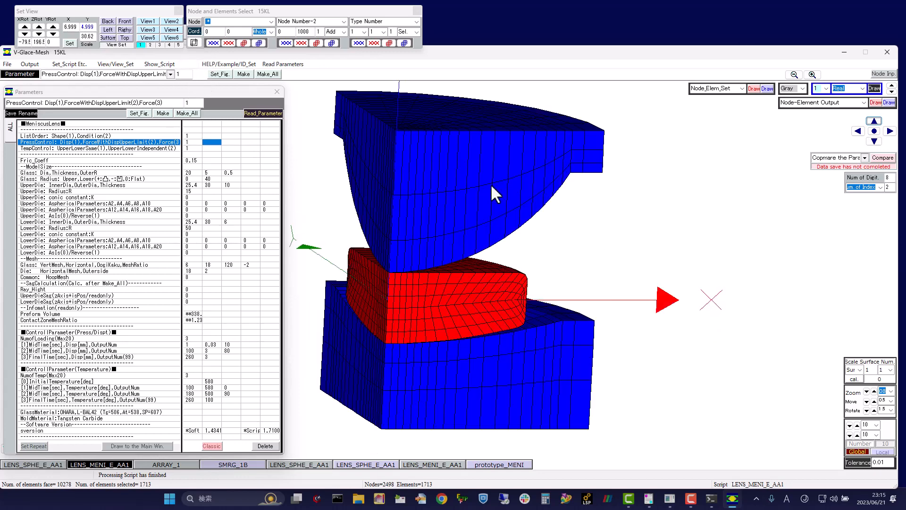
{"action": "left_click_drag", "start_coordinate": [563, 175], "coordinate": [573, 163]}
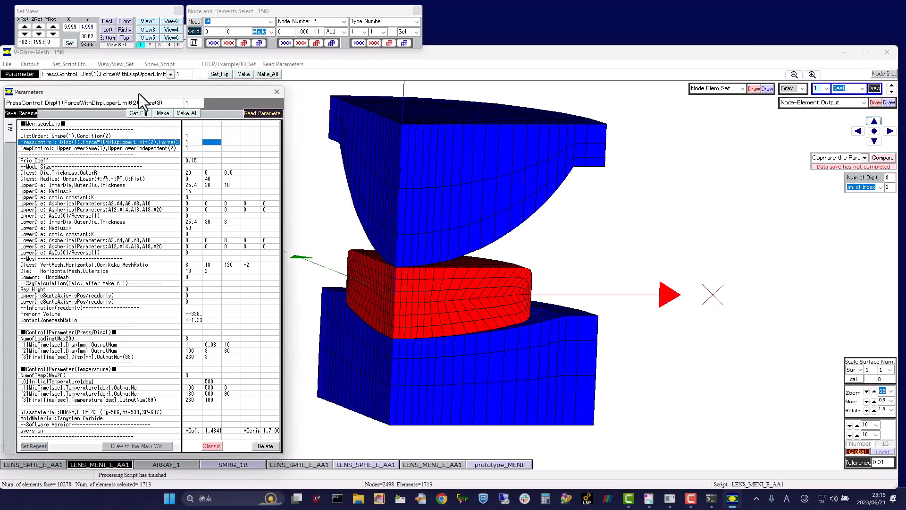
{"action": "left_click_drag", "start_coordinate": [139, 93], "coordinate": [158, 54]}
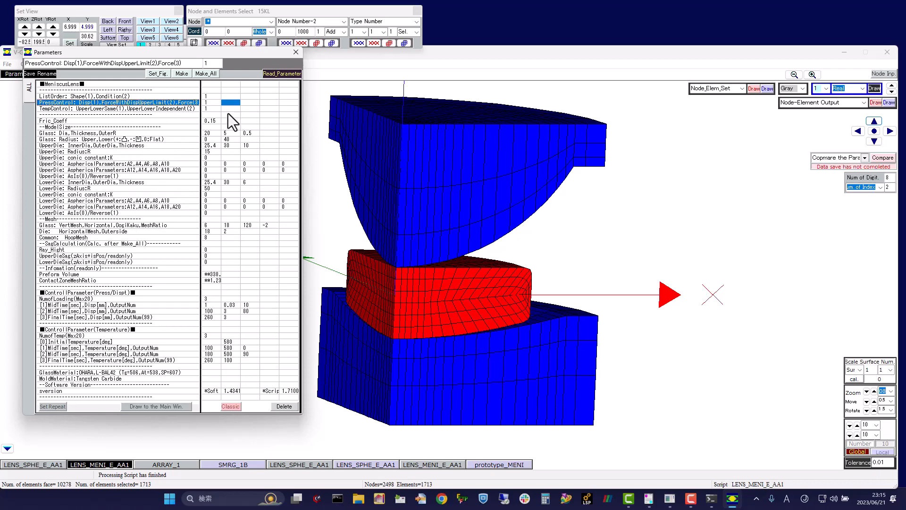
{"action": "left_click_drag", "start_coordinate": [607, 202], "coordinate": [614, 182]}
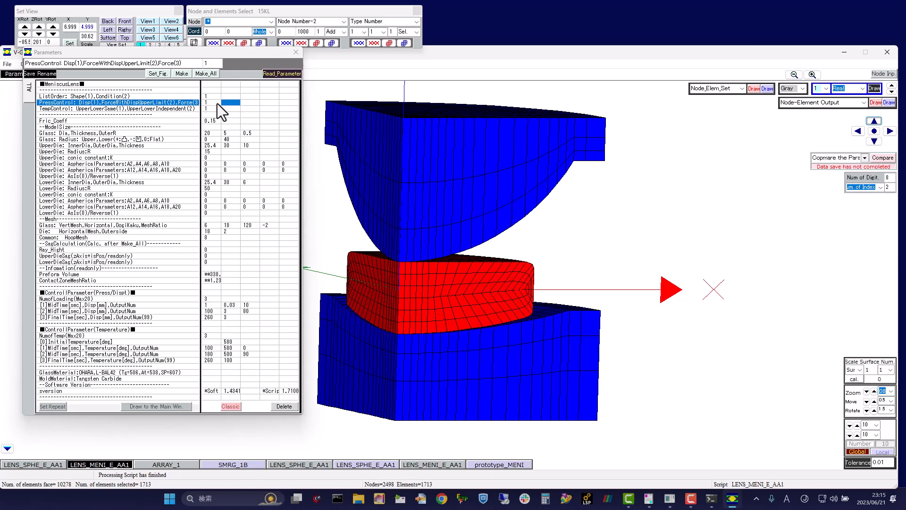
{"action": "left_click_drag", "start_coordinate": [606, 183], "coordinate": [591, 206]}
{"action": "left_click_drag", "start_coordinate": [513, 138], "coordinate": [456, 194]}
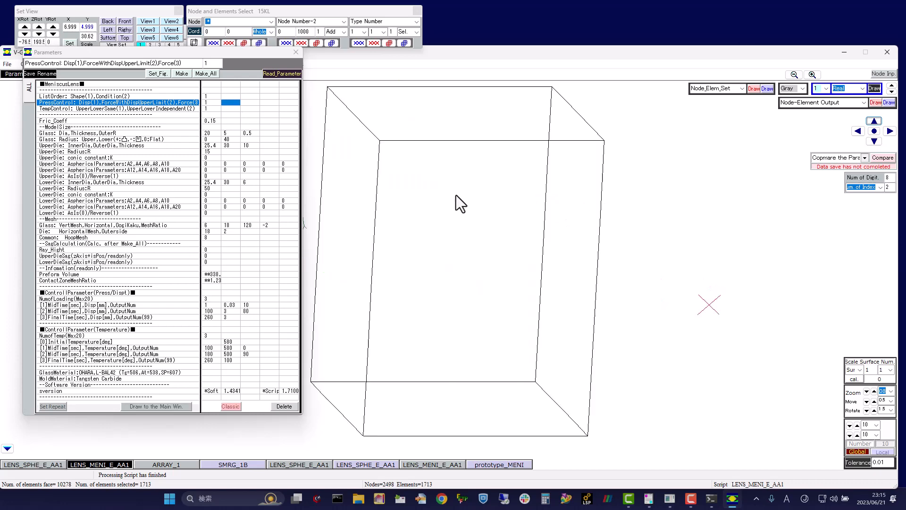
Step: Examine the undersides and cut faces of the glass and dies, ending with a straight-on front view
{"action": "left_click_drag", "start_coordinate": [484, 111], "coordinate": [515, 415]}
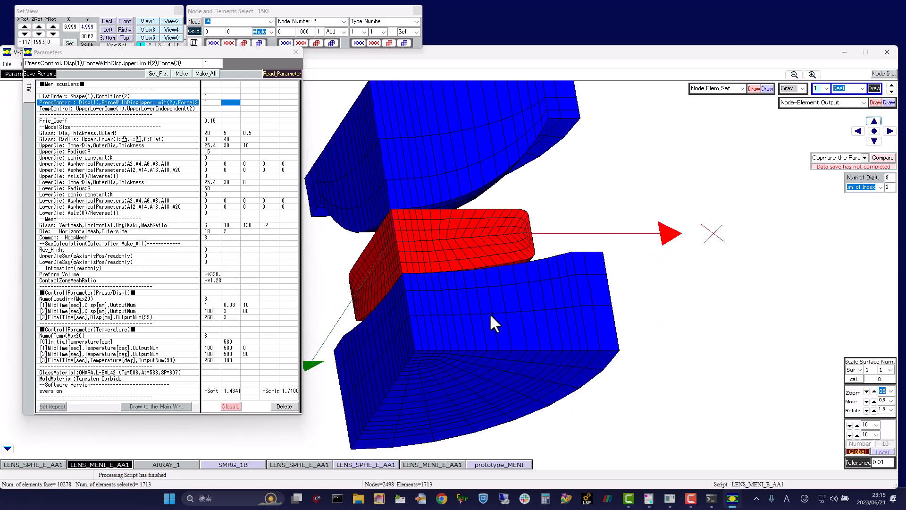
{"action": "left_click_drag", "start_coordinate": [490, 315], "coordinate": [470, 398]}
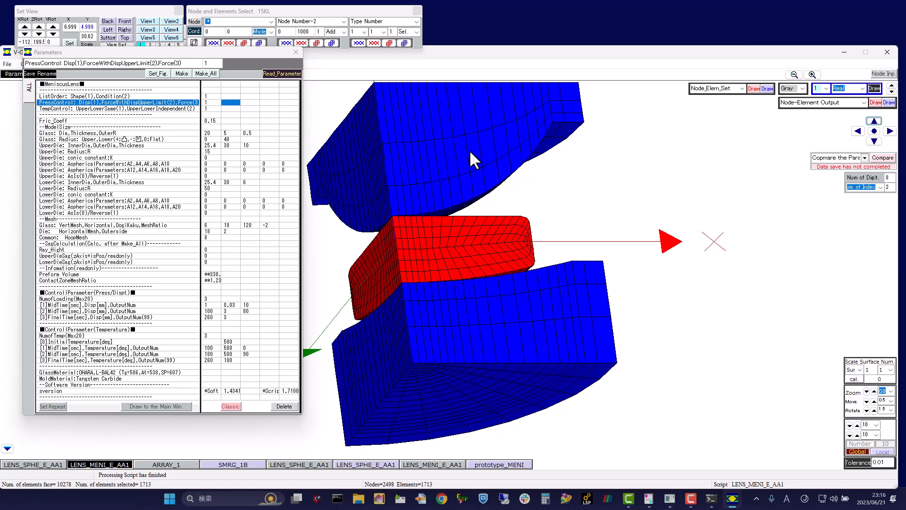
{"action": "left_click_drag", "start_coordinate": [526, 172], "coordinate": [420, 283]}
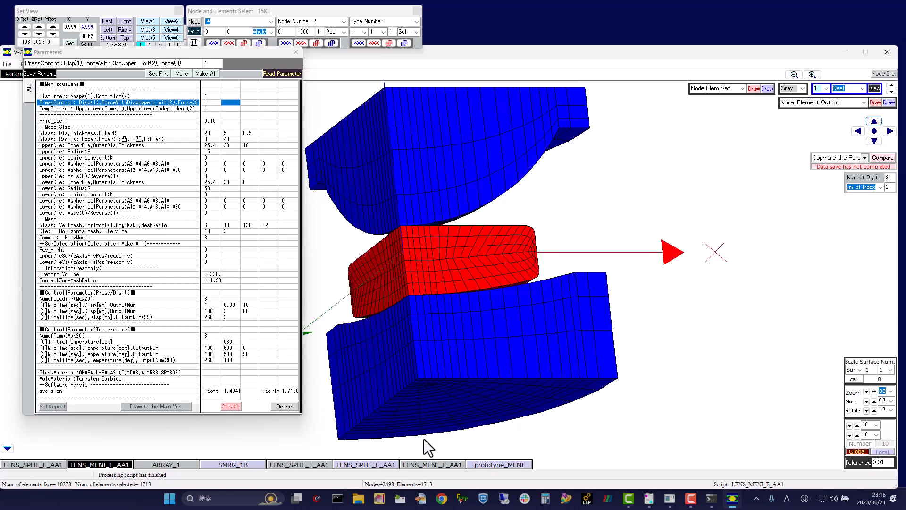
{"action": "left_click_drag", "start_coordinate": [518, 390], "coordinate": [463, 340]}
Step: Set the upper die's inner diameter to 21 in the meniscus model parameters
{"action": "left_click", "coordinate": [129, 134]}
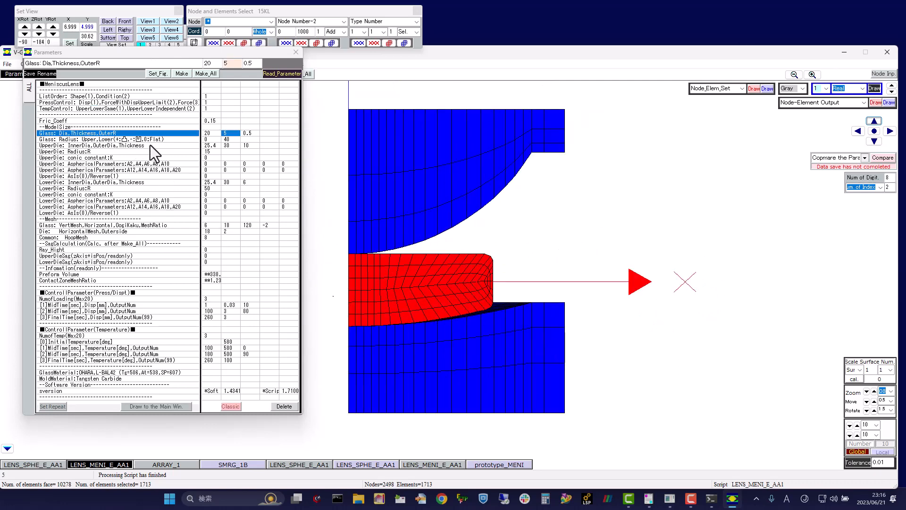
{"action": "left_click", "coordinate": [143, 146]}
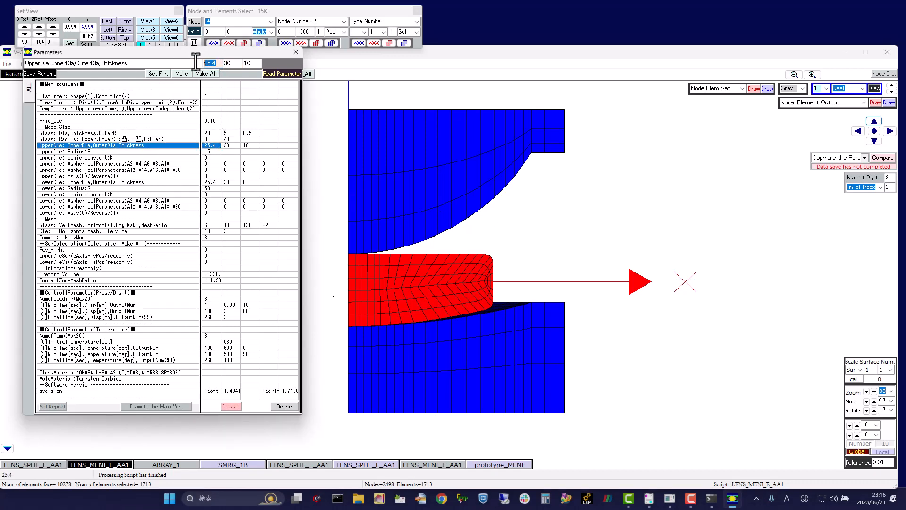
{"action": "type", "text": "21"}
{"action": "left_click", "coordinate": [158, 74]}
Step: Set the lower die's inner diameter to 21 and check the die shape from an oblique angle
{"action": "left_click", "coordinate": [213, 183]}
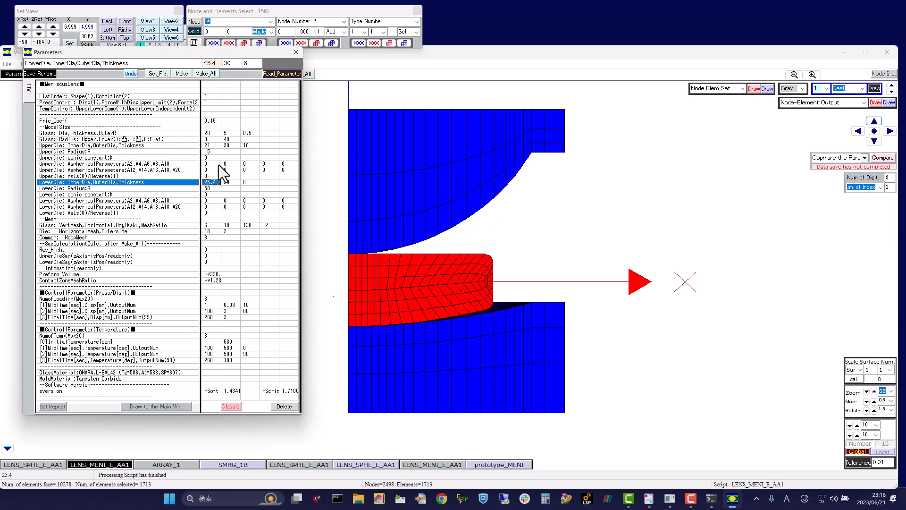
{"action": "left_click_drag", "start_coordinate": [217, 65], "coordinate": [190, 65]}
{"action": "type", "text": "21"}
{"action": "middle_click_drag", "start_coordinate": [515, 186], "coordinate": [334, 165]}
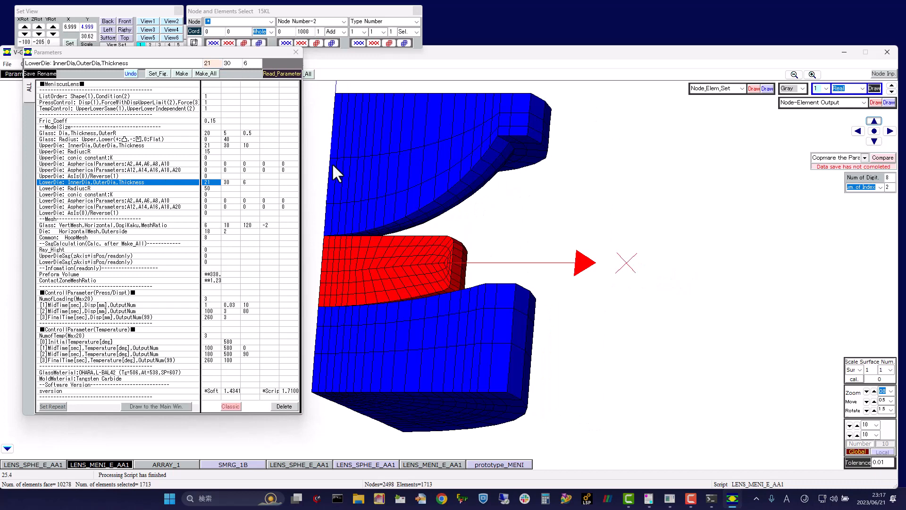
Step: Set the upper die radius to 35 and the die's outer-side mesh count to 5, and regenerate the model
{"action": "left_click", "coordinate": [212, 151]}
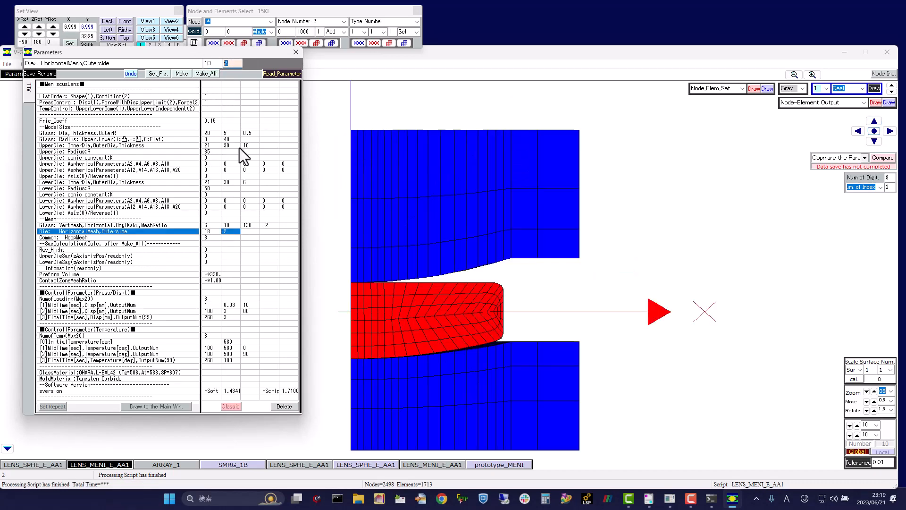
{"action": "type", "text": "5"}
{"action": "left_click", "coordinate": [210, 73]}
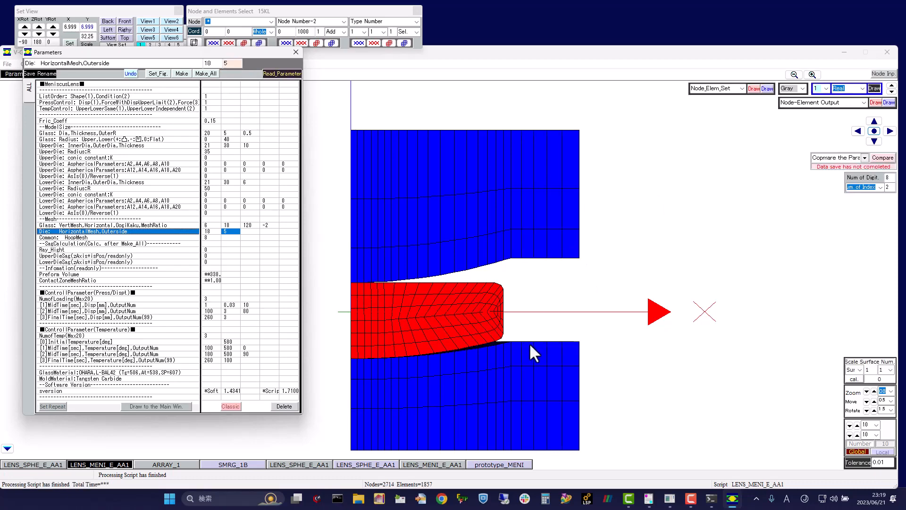
{"action": "mouse_move", "coordinate": [488, 313]}
{"action": "middle_mouse_down"}
{"action": "mouse_move", "coordinate": [500, 280]}
{"action": "mouse_move", "coordinate": [516, 284]}
{"action": "mouse_move", "coordinate": [468, 166]}
{"action": "mouse_move", "coordinate": [476, 238]}
{"action": "mouse_move", "coordinate": [531, 217]}
{"action": "middle_mouse_up"}
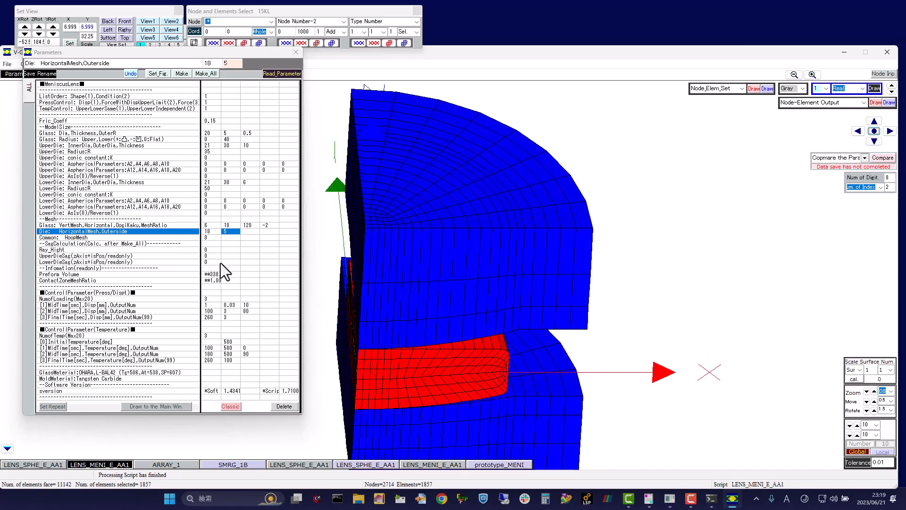
Step: Set the common hoop mesh count to 6, regenerate the model and check the mesh from another angle
{"action": "left_click", "coordinate": [210, 238]}
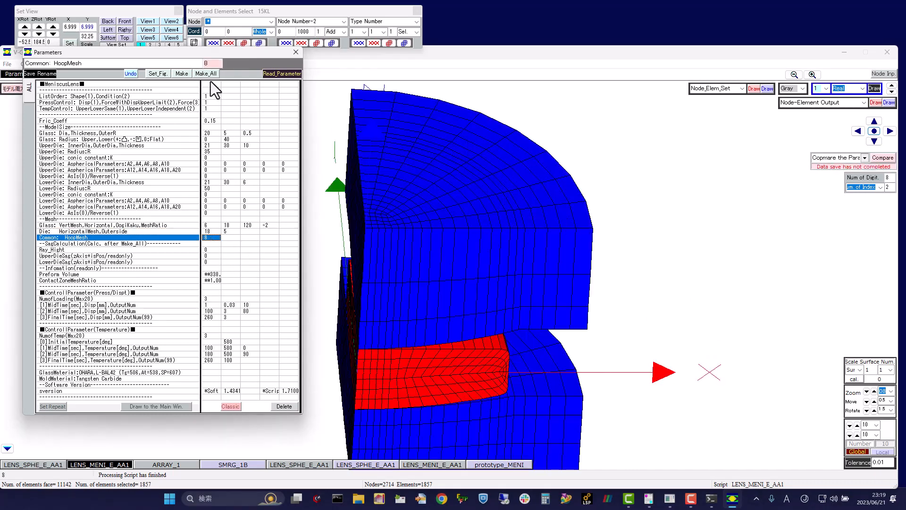
{"action": "double_click", "coordinate": [207, 63]}
{"action": "left_click", "coordinate": [158, 74]}
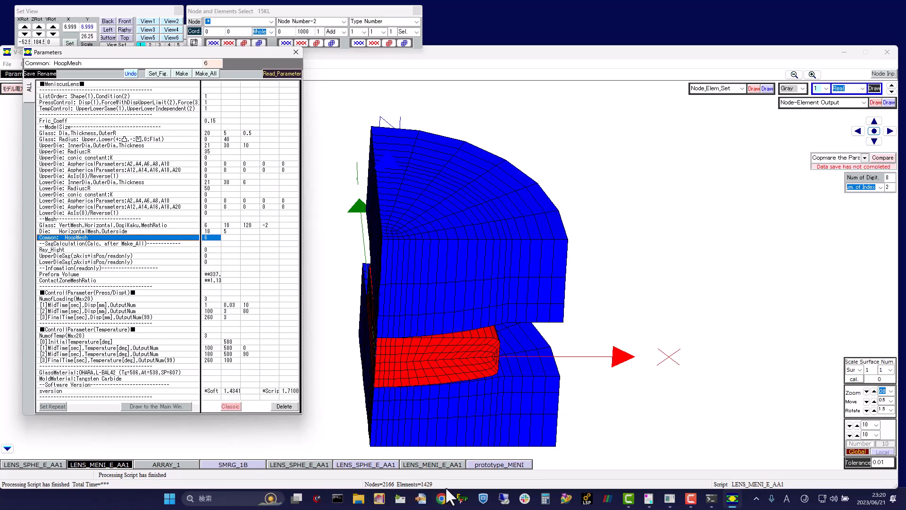
{"action": "mouse_move", "coordinate": [573, 246]}
{"action": "middle_mouse_down"}
{"action": "mouse_move", "coordinate": [610, 211]}
{"action": "mouse_move", "coordinate": [511, 361]}
{"action": "mouse_move", "coordinate": [485, 248]}
{"action": "mouse_move", "coordinate": [621, 300]}
{"action": "mouse_move", "coordinate": [512, 278]}
{"action": "middle_mouse_up"}
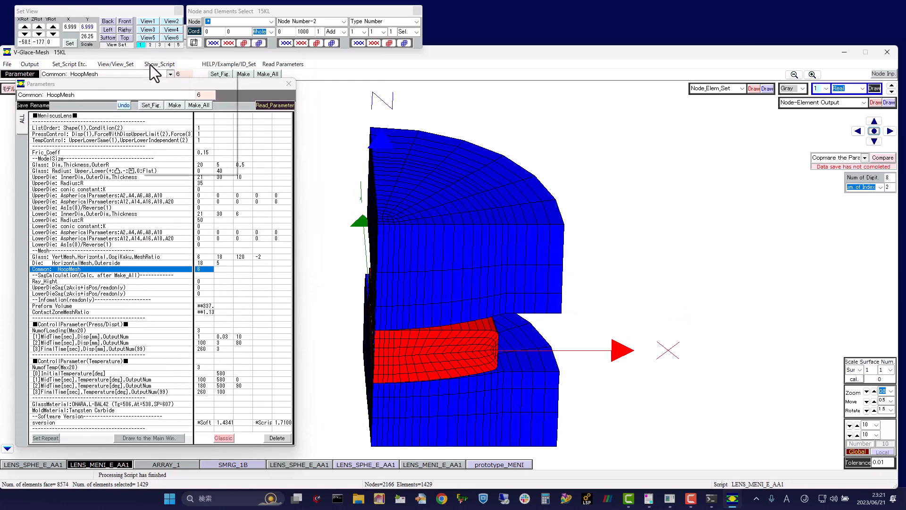
Step: Open the graph viewer and examine the temperature curve in Graph-1 and the press displacement curve in Graph-2
{"action": "mouse_move", "coordinate": [150, 64]}
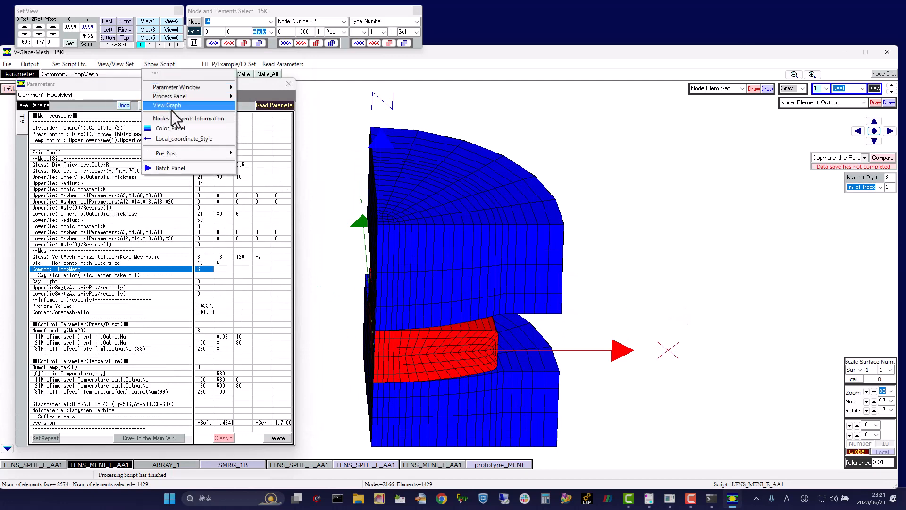
{"action": "left_click", "coordinate": [182, 106]}
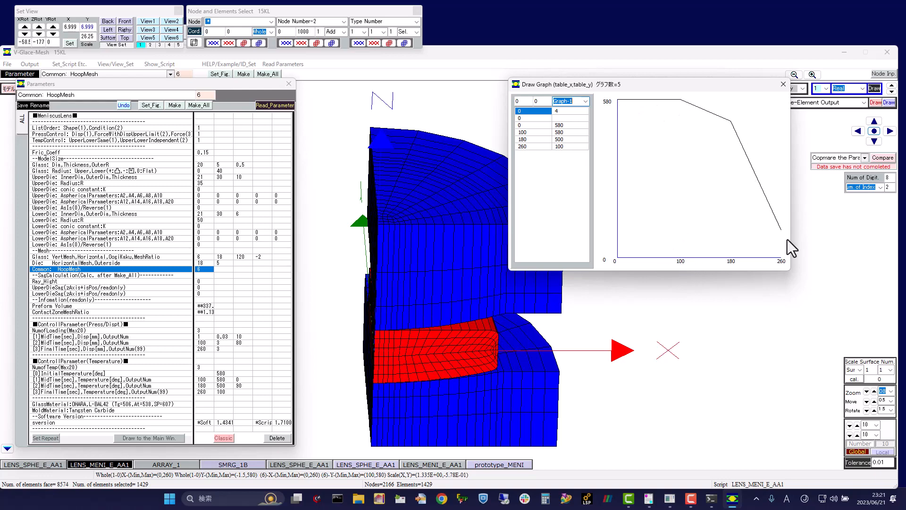
{"action": "left_click", "coordinate": [586, 101]}
{"action": "left_click", "coordinate": [569, 115]}
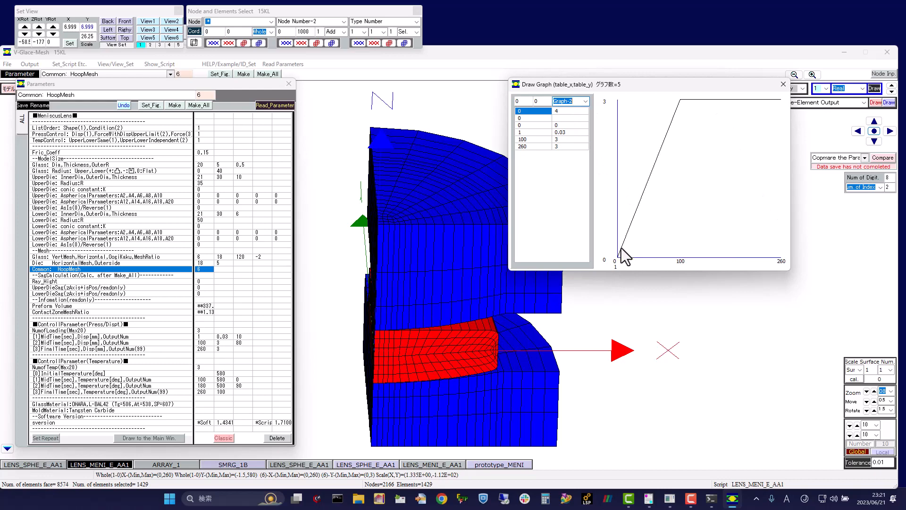
{"action": "mouse_move", "coordinate": [424, 219]}
{"action": "left_mouse_down"}
{"action": "mouse_move", "coordinate": [441, 180]}
{"action": "mouse_move", "coordinate": [435, 172]}
{"action": "mouse_move", "coordinate": [429, 188]}
{"action": "left_mouse_up"}
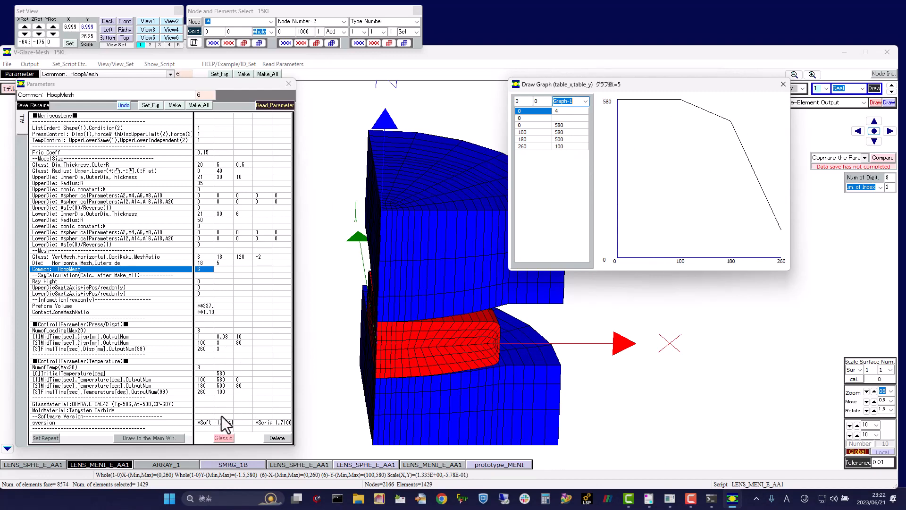
Step: Set the temperature of the second mid-time stage to 450 and regenerate the model
{"action": "left_click", "coordinate": [222, 386]}
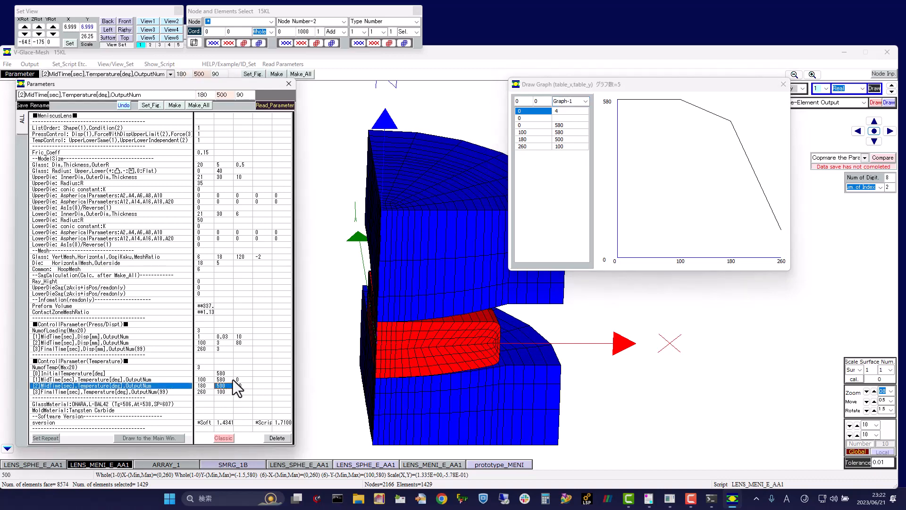
{"action": "double_click", "coordinate": [226, 96]}
{"action": "type", "text": "450"}
{"action": "left_click", "coordinate": [155, 107]}
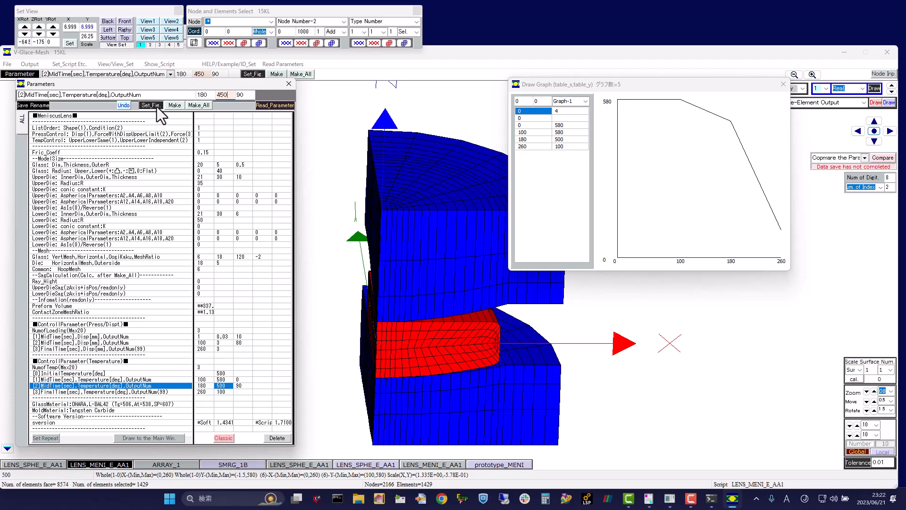
{"action": "left_click", "coordinate": [200, 106]}
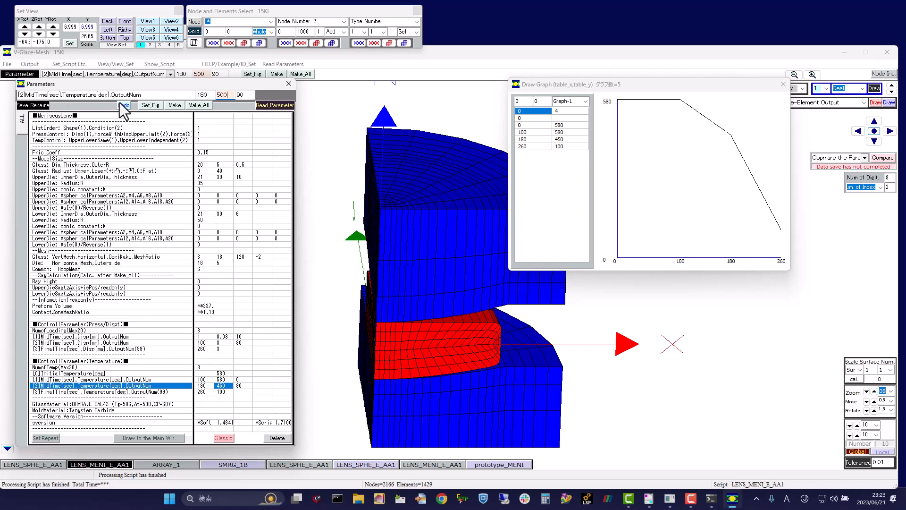
Step: Restore the second mid-time temperature to 500, regenerate the model and close the graph viewer
{"action": "left_click", "coordinate": [152, 105]}
{"action": "left_click", "coordinate": [198, 105]}
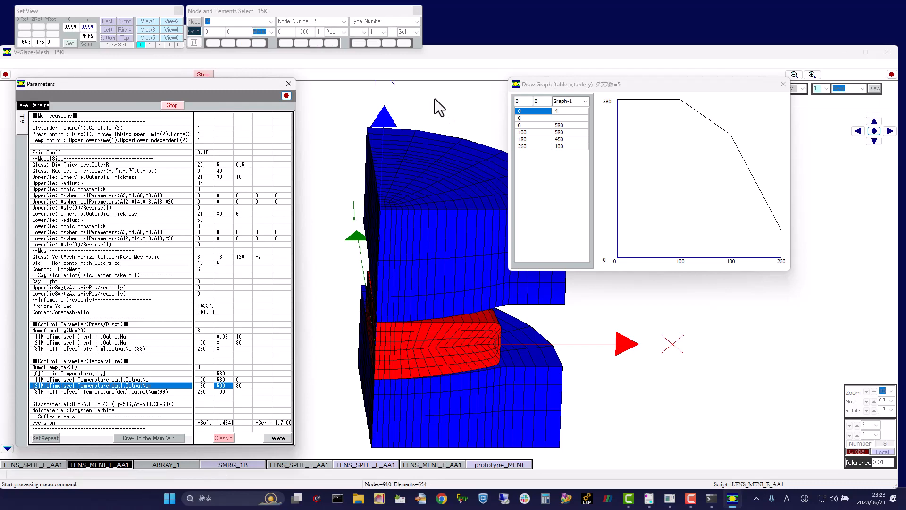
{"action": "left_click", "coordinate": [784, 85]}
Step: Save the meniscus model as a new unv file named test in the work_Vglace Meniscus folder
{"action": "left_click", "coordinate": [32, 65]}
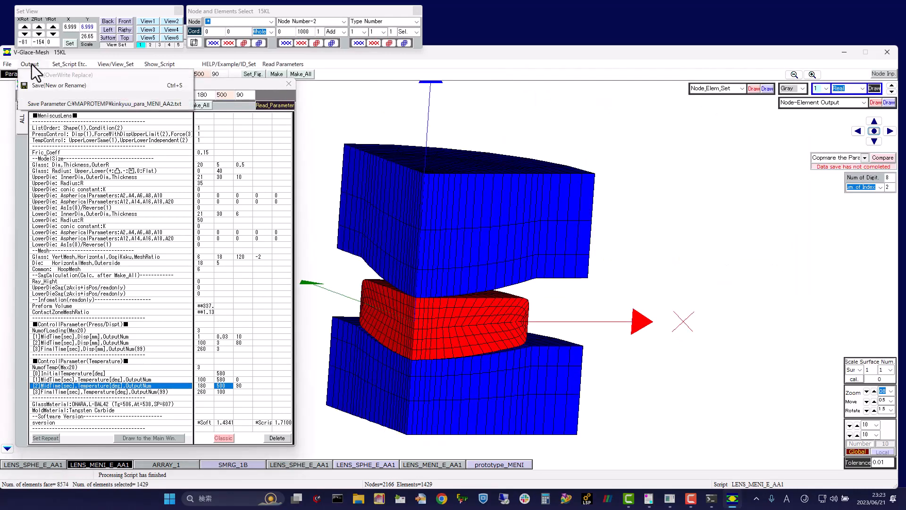
{"action": "left_click", "coordinate": [49, 83]}
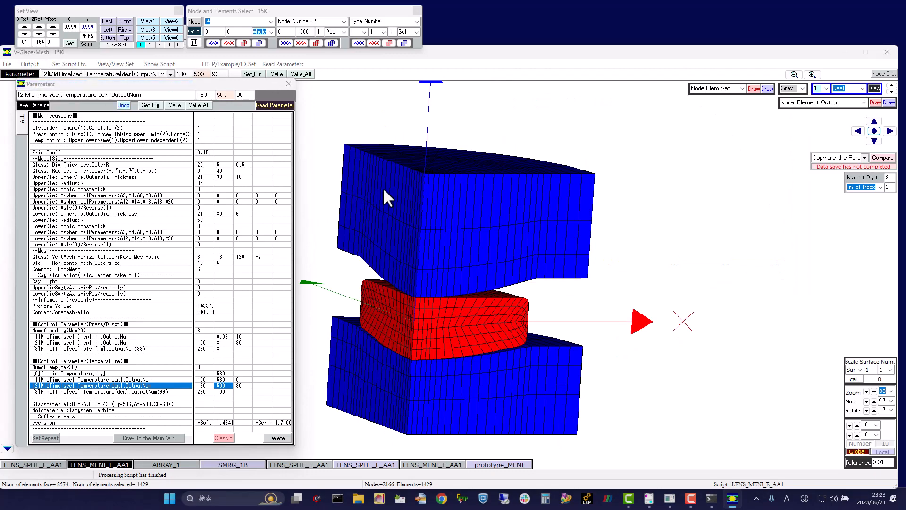
{"action": "left_click", "coordinate": [205, 97]}
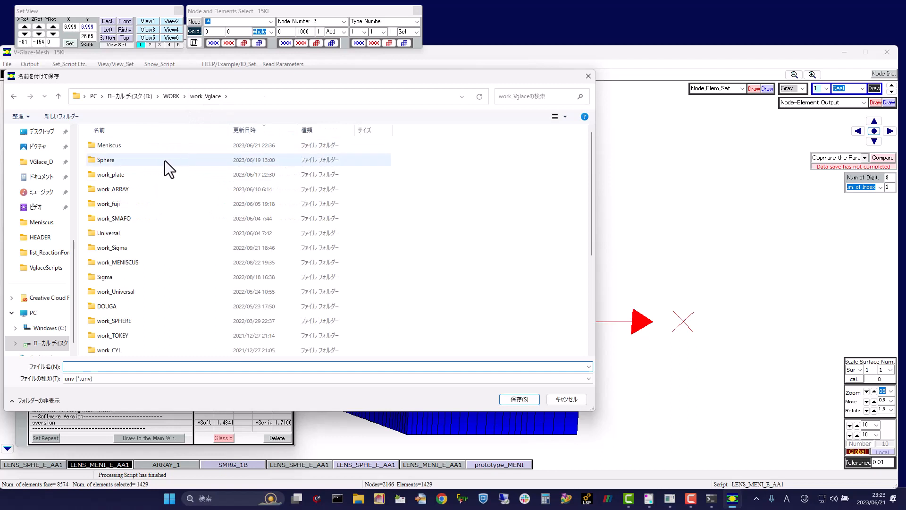
{"action": "double_click", "coordinate": [186, 146]}
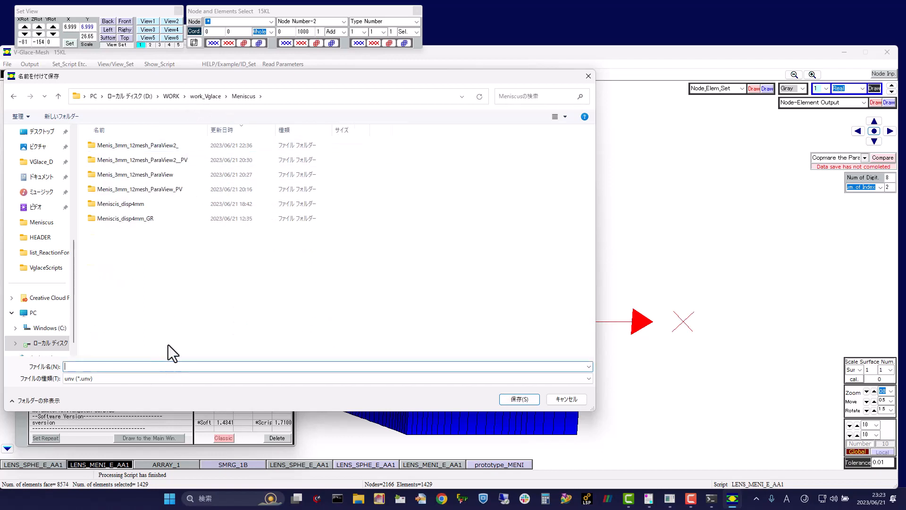
{"action": "type", "text": "test"}
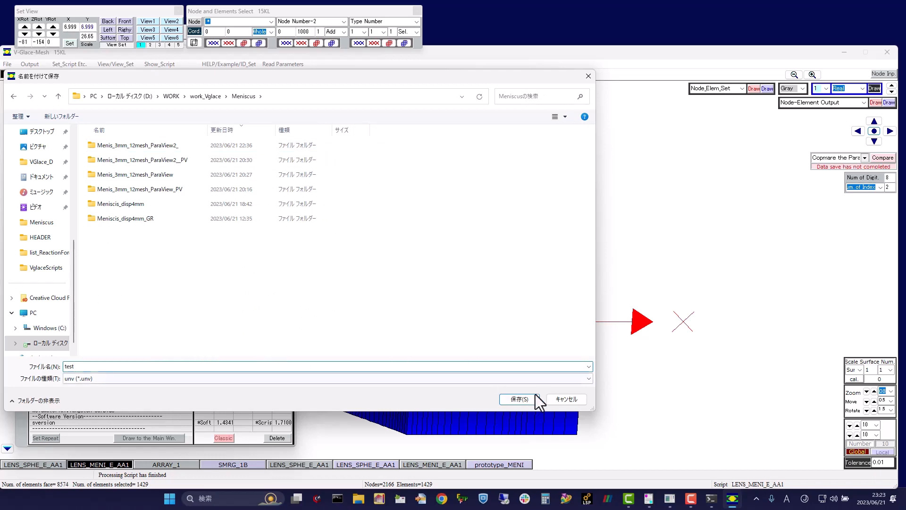
{"action": "left_click", "coordinate": [519, 399]}
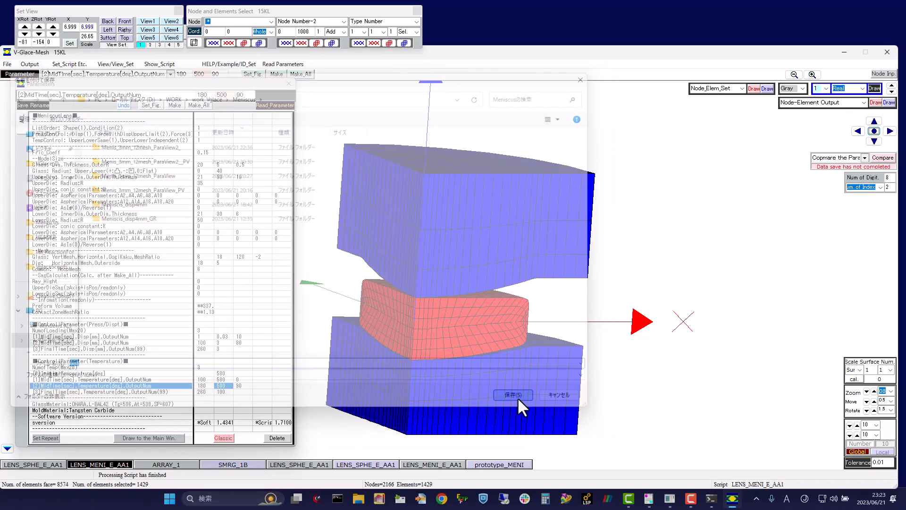
{"action": "left_click", "coordinate": [477, 261]}
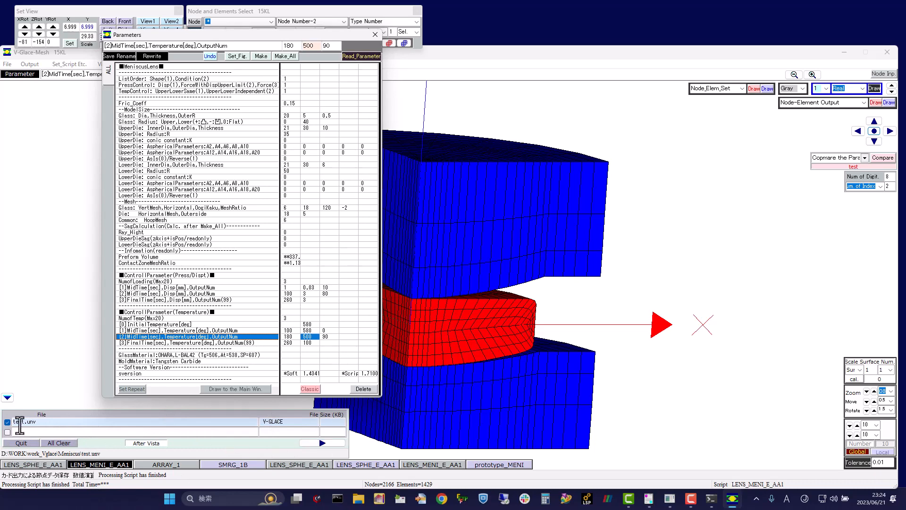
Step: Start the V-Glace batch calculation for test.unv, then narrow and reposition the solver's PowerShell window
{"action": "left_click", "coordinate": [321, 443]}
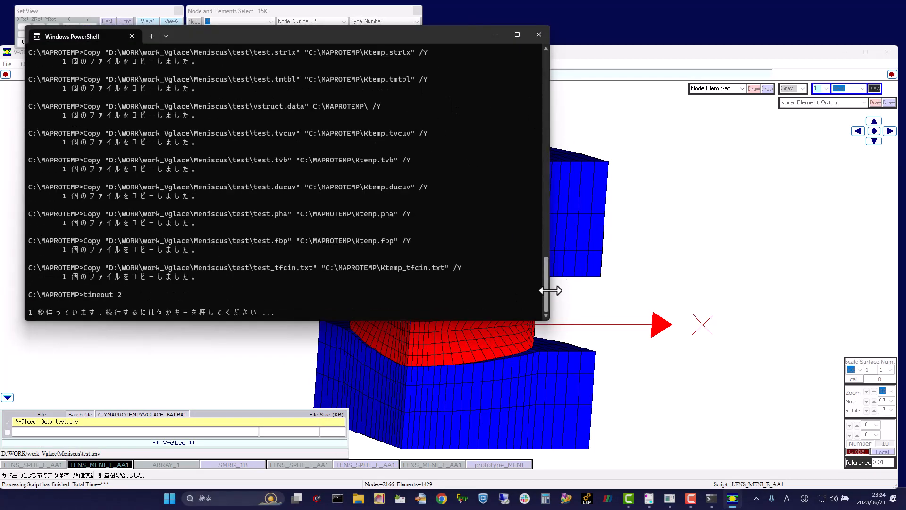
{"action": "left_click_drag", "start_coordinate": [548, 290], "coordinate": [498, 289]}
{"action": "left_click_drag", "start_coordinate": [296, 35], "coordinate": [281, 22]}
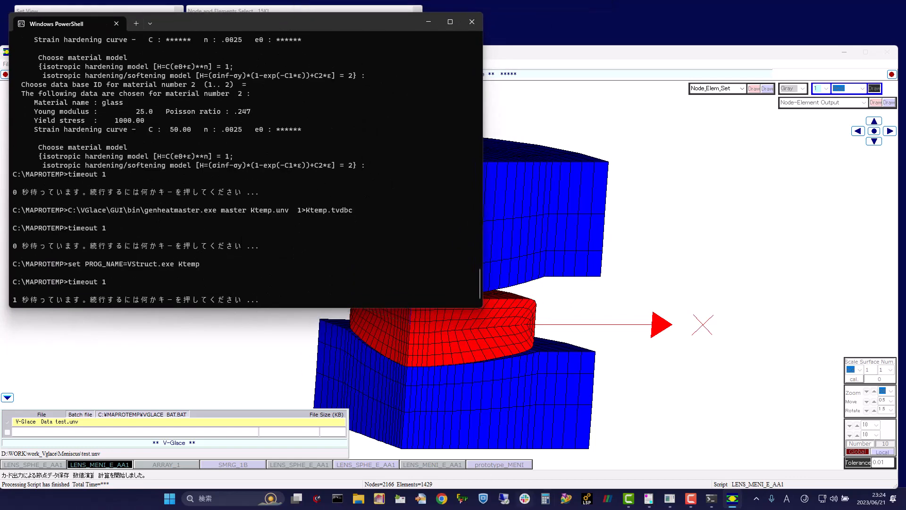
Step: Bring up the cmd console and arrange it beside the narrowed solver window to monitor both calculations
{"action": "mouse_move", "coordinate": [712, 505]}
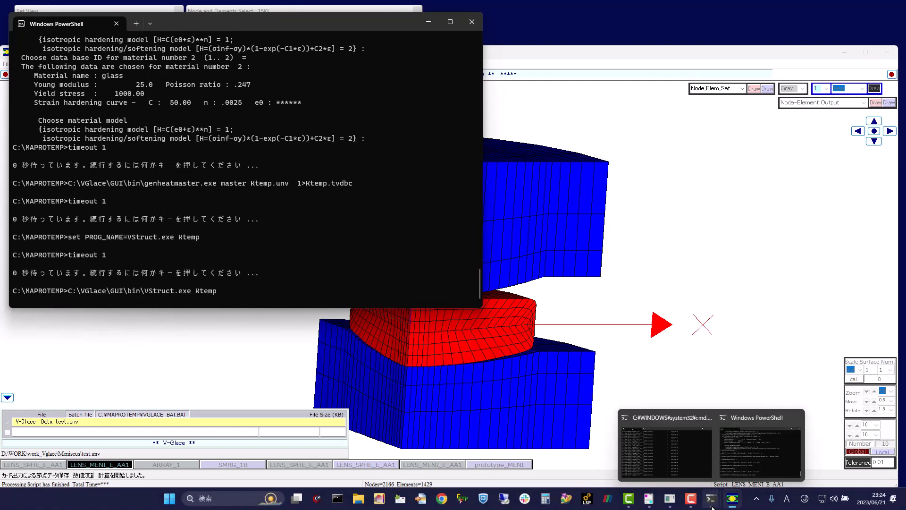
{"action": "left_click", "coordinate": [668, 420]}
{"action": "left_click_drag", "start_coordinate": [475, 116], "coordinate": [703, 118]}
{"action": "left_click_drag", "start_coordinate": [856, 173], "coordinate": [721, 201]}
{"action": "left_click_drag", "start_coordinate": [580, 111], "coordinate": [761, 109]}
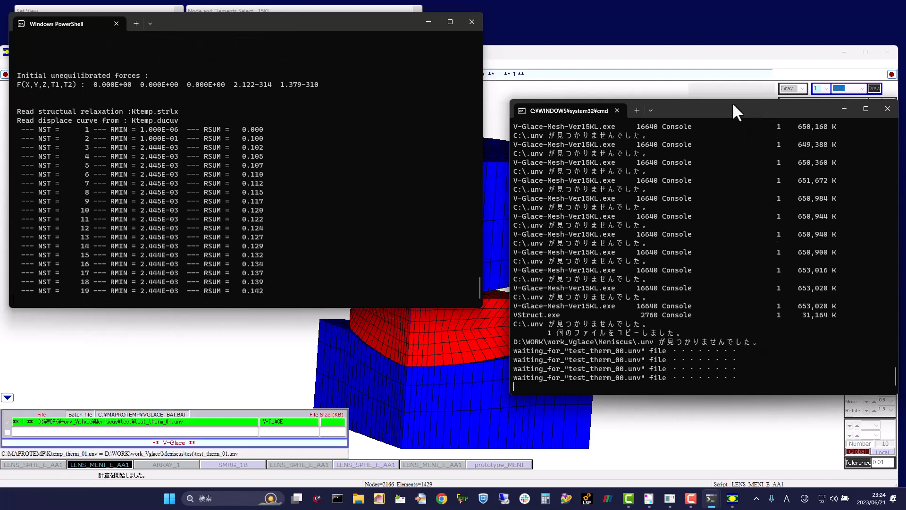
{"action": "left_click_drag", "start_coordinate": [732, 102], "coordinate": [734, 37]}
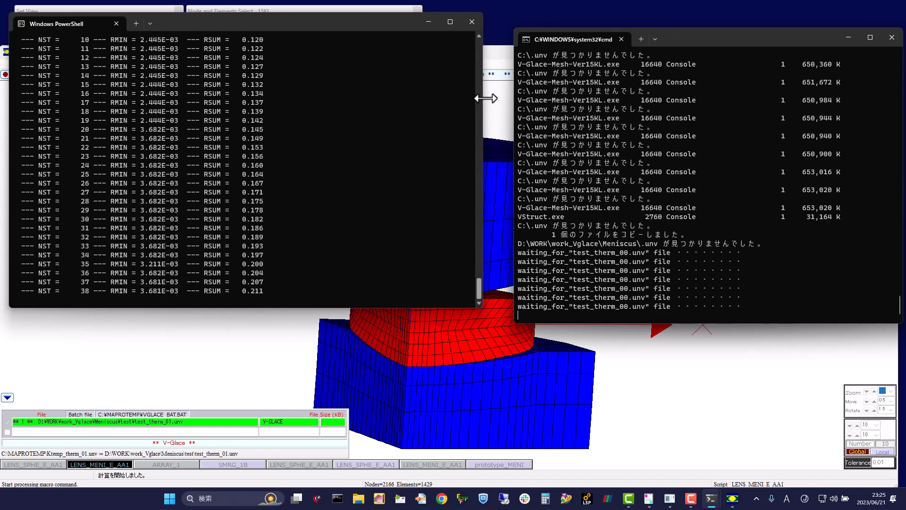
{"action": "left_click_drag", "start_coordinate": [482, 97], "coordinate": [339, 121]}
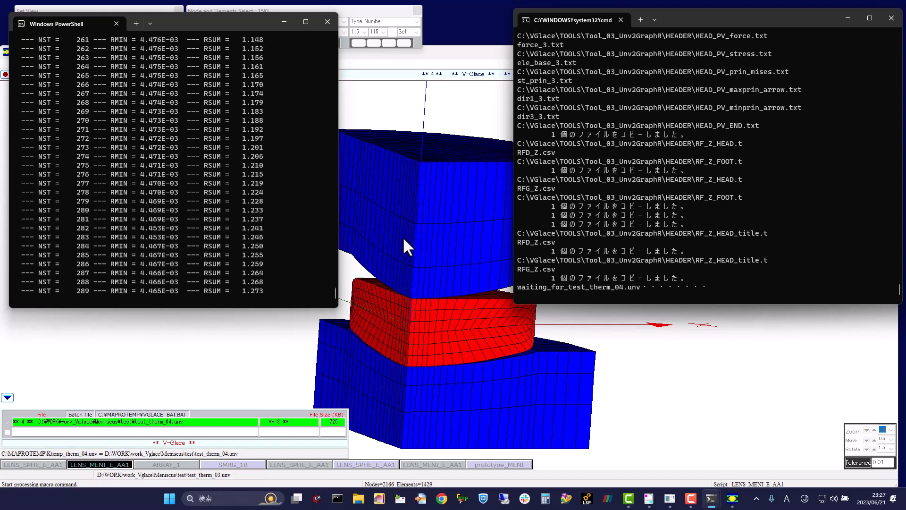
Step: Bring up the V-Glace Controller while the calculation runs and launch V-Glace-Post
{"action": "mouse_move", "coordinate": [669, 498]}
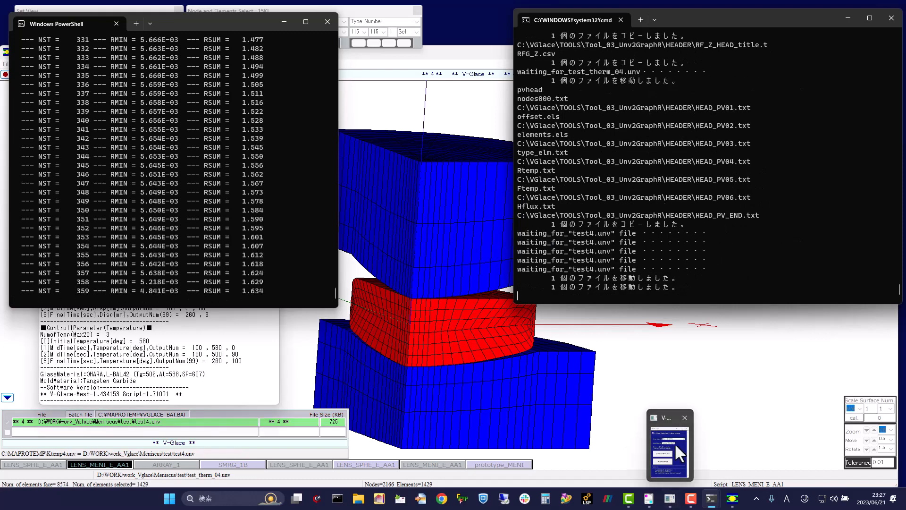
{"action": "mouse_move", "coordinate": [672, 424]}
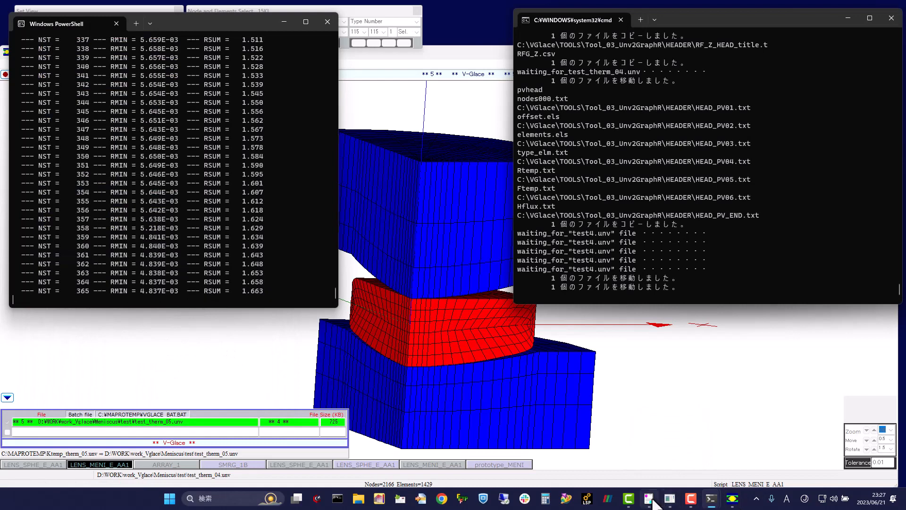
{"action": "left_click", "coordinate": [669, 498]}
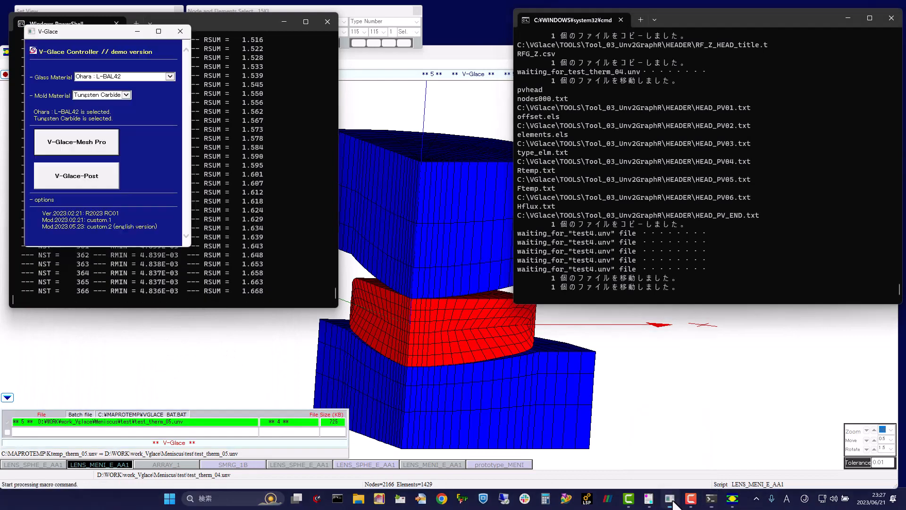
{"action": "left_click", "coordinate": [86, 174]}
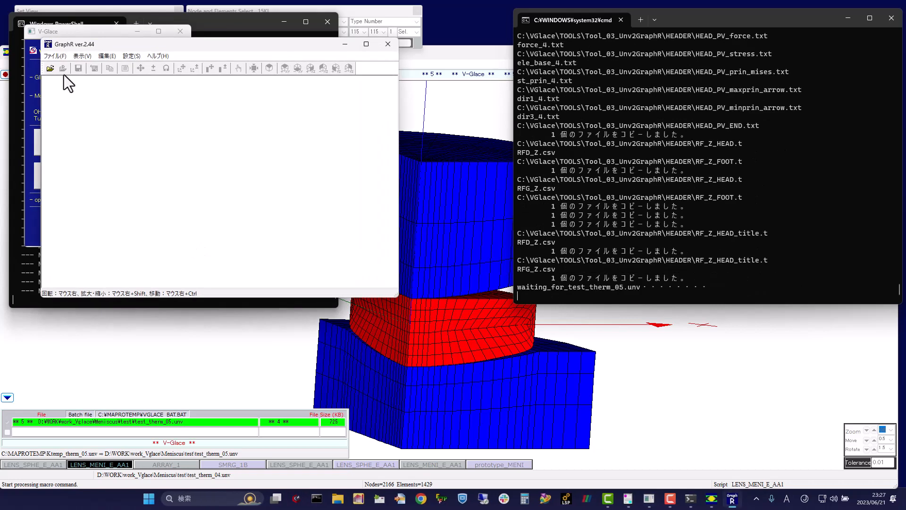
Step: Load RFD_test_Graph.csv into GraphR from the list_ReactionForce folder inside Meniscus\test_PV
{"action": "left_click", "coordinate": [49, 68]}
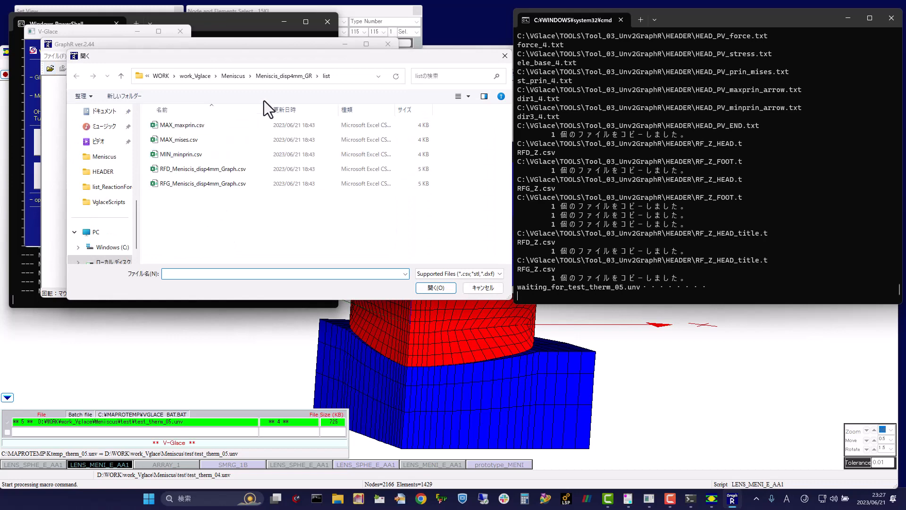
{"action": "left_click", "coordinate": [238, 78]}
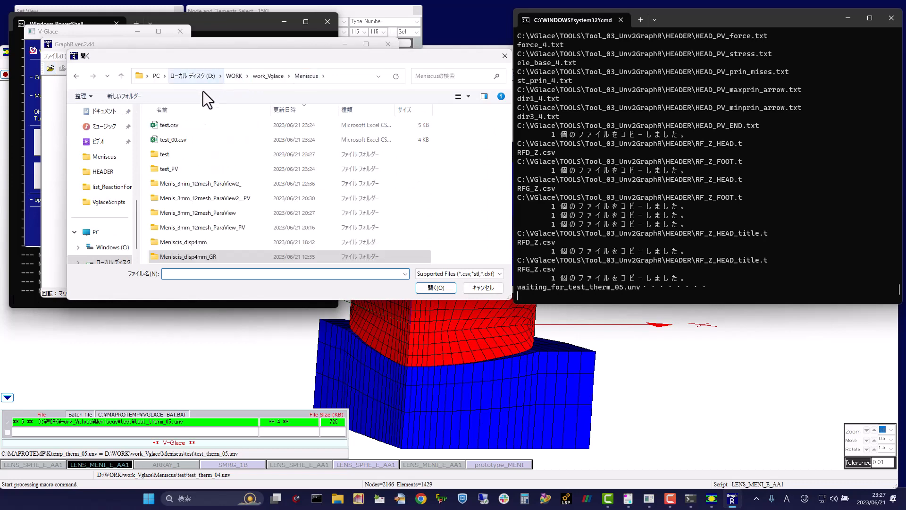
{"action": "double_click", "coordinate": [171, 169]}
{"action": "double_click", "coordinate": [231, 129]}
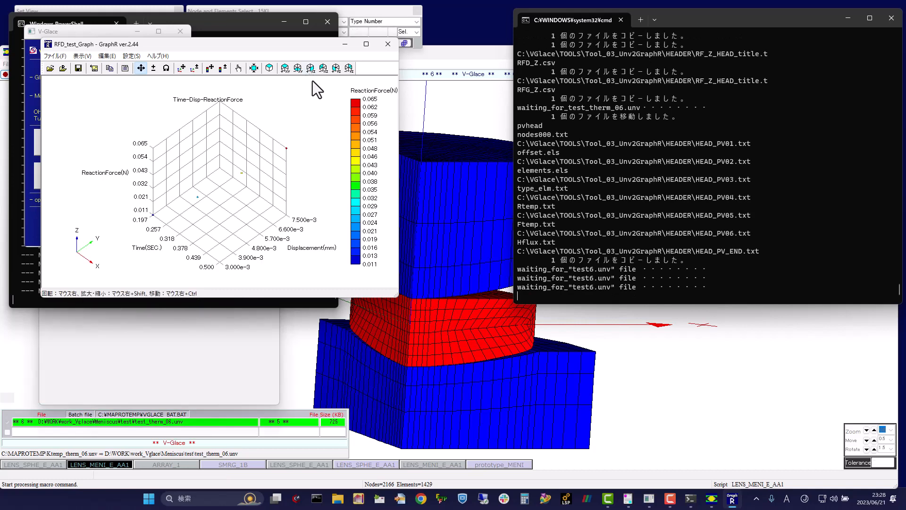
Step: Display the graph as reaction force against time in the XZ view, enlarging the GraphR window and the plot
{"action": "left_click", "coordinate": [311, 69]}
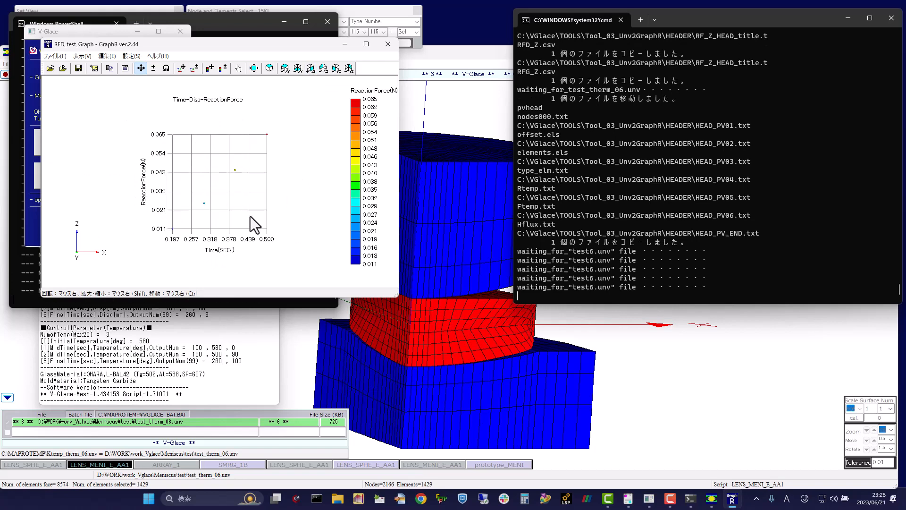
{"action": "scroll", "coordinate": [251, 216], "scroll_direction": "up", "scroll_amount": 1}
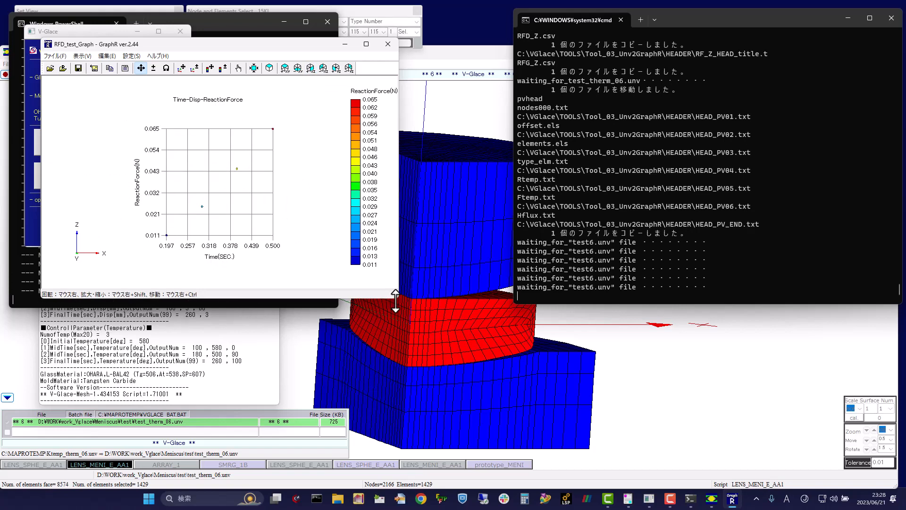
{"action": "left_click_drag", "start_coordinate": [392, 295], "coordinate": [596, 468]}
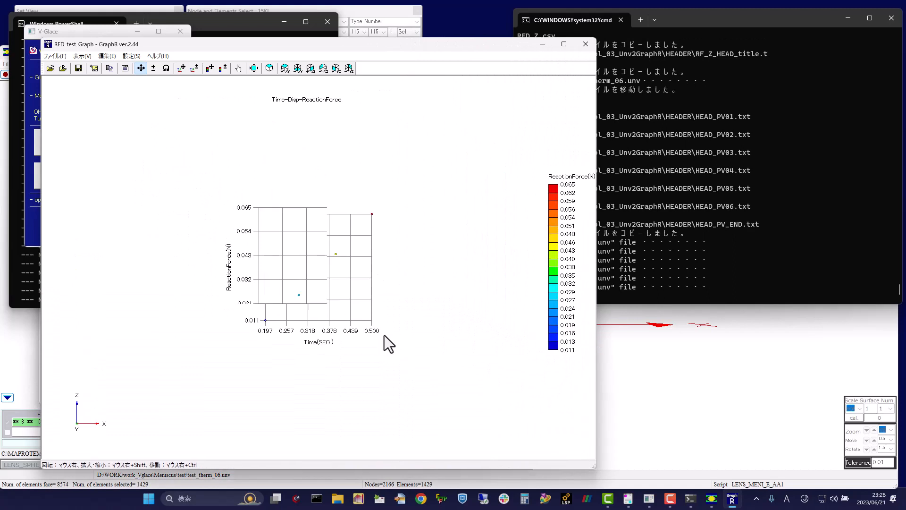
{"action": "scroll", "coordinate": [375, 339], "scroll_direction": "up", "scroll_amount": 3}
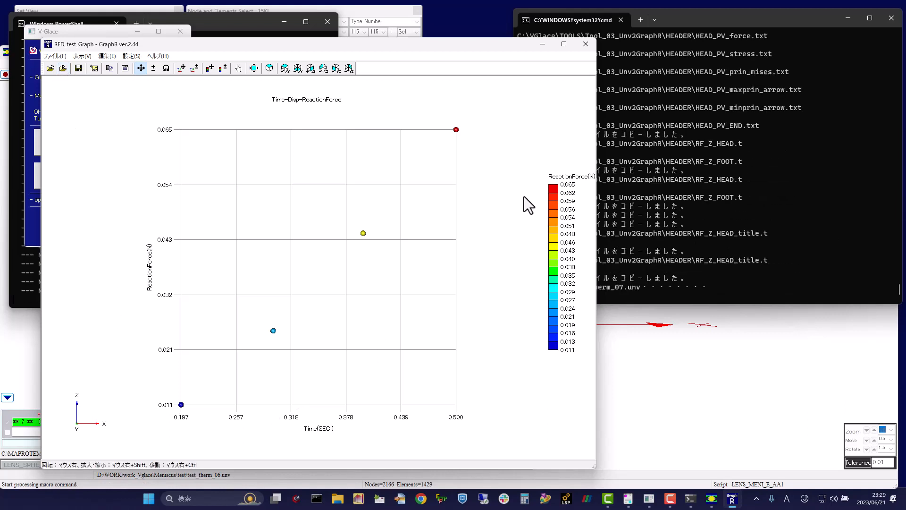
Step: Reload the reaction force graph with the latest calculation data and close GraphR
{"action": "left_click", "coordinate": [65, 69]}
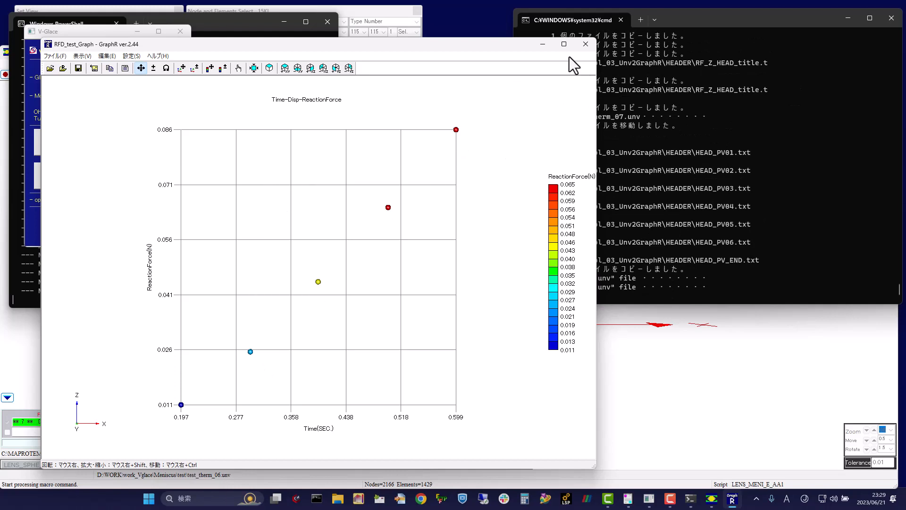
{"action": "left_click", "coordinate": [585, 45]}
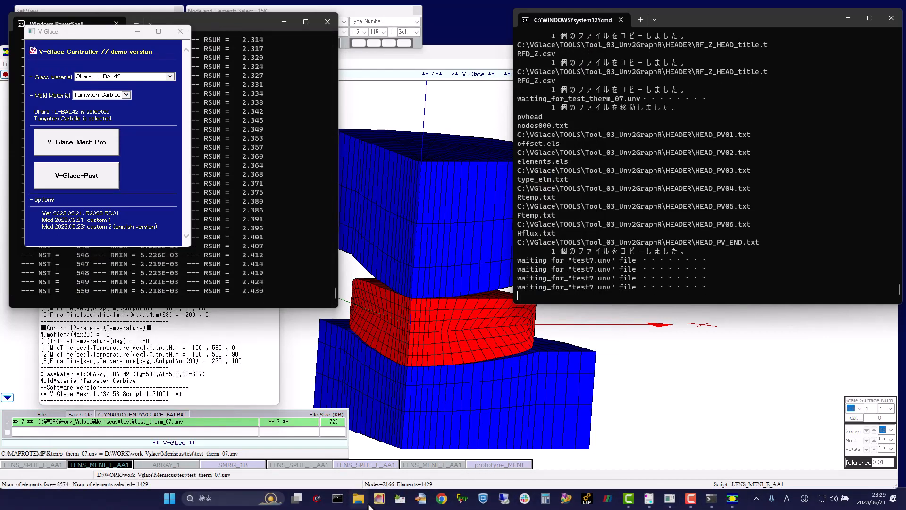
Step: Browse in File Explorer to work_Vglace\Meniscus\test_PV\list_ReactionForce and open RFD_Z.csv in Excel
{"action": "left_click", "coordinate": [363, 499]}
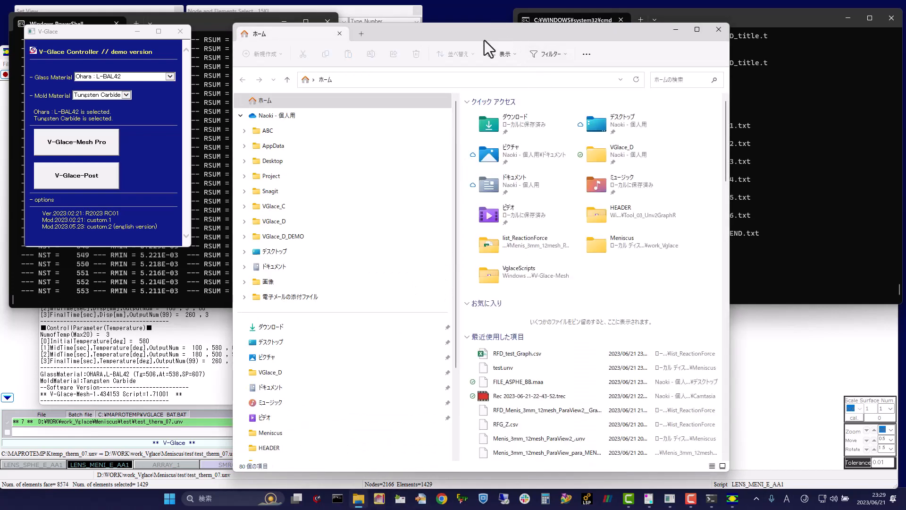
{"action": "left_click_drag", "start_coordinate": [486, 43], "coordinate": [329, 24]}
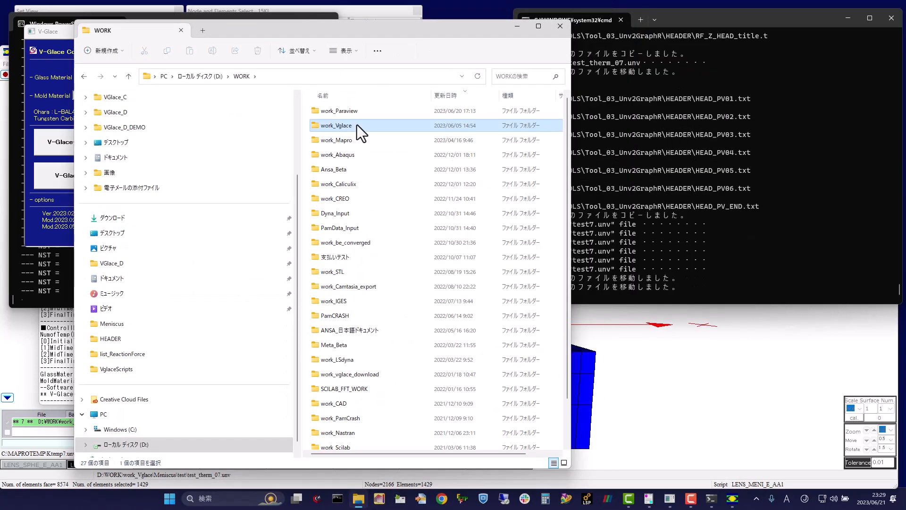
{"action": "double_click", "coordinate": [358, 125]}
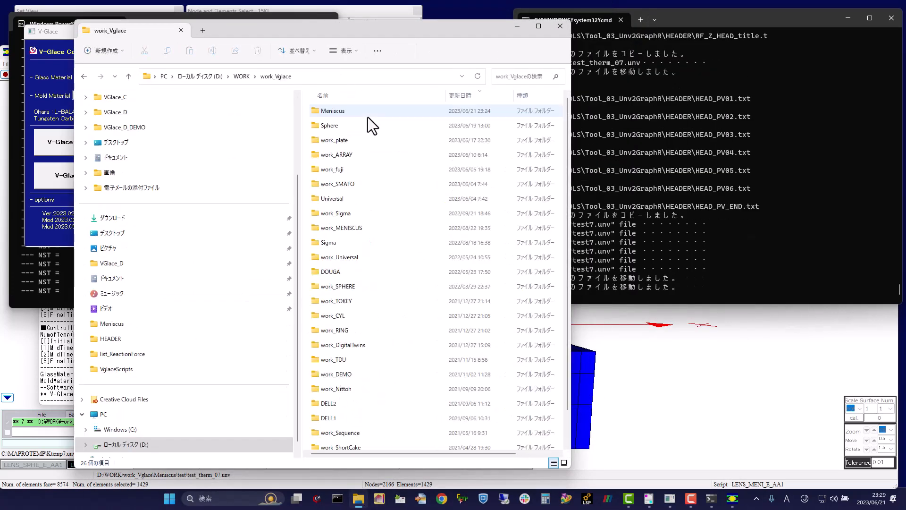
{"action": "double_click", "coordinate": [347, 112]}
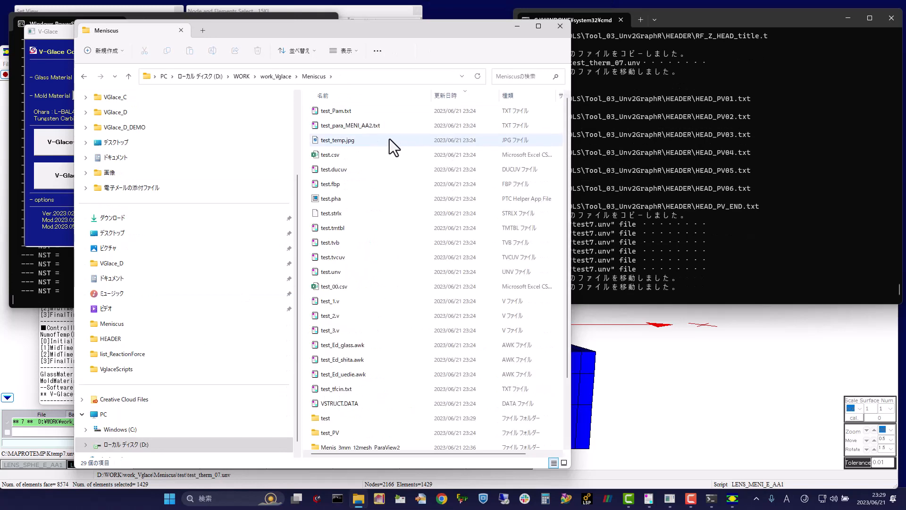
{"action": "scroll", "coordinate": [425, 217], "scroll_direction": "down", "scroll_amount": 2}
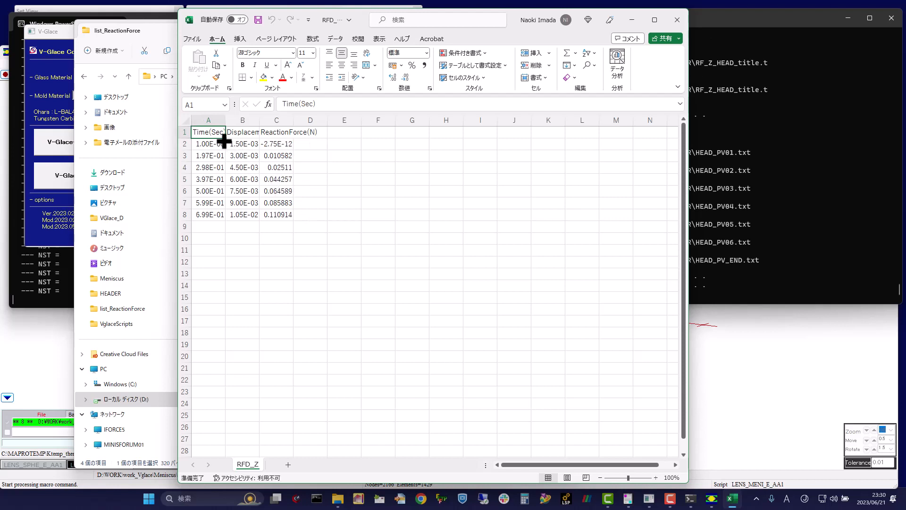
Step: Plot ReactionForce(N) against Time(Sec) as a smooth-line scatter chart with markers, and close RFD_Z.csv without saving
{"action": "left_click_drag", "start_coordinate": [207, 133], "coordinate": [221, 215]}
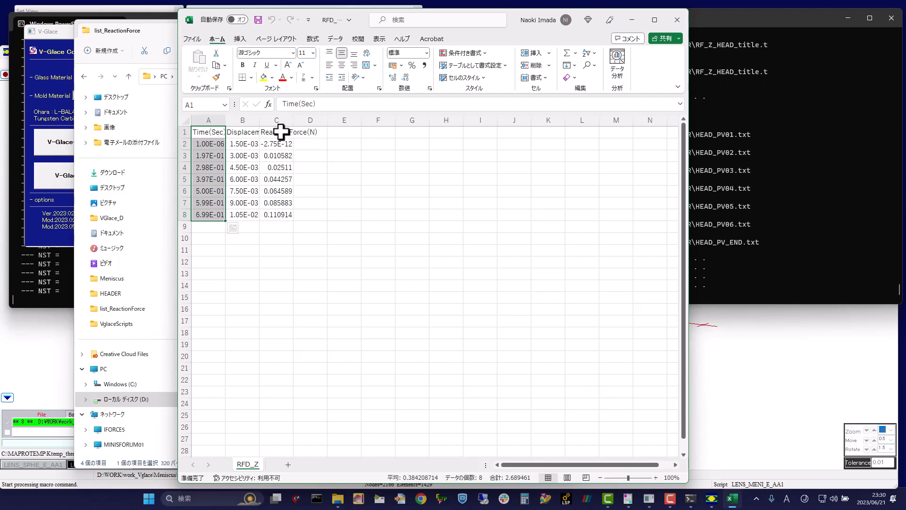
{"action": "left_click_drag", "start_coordinate": [282, 132], "coordinate": [284, 214], "text": "ctrl"}
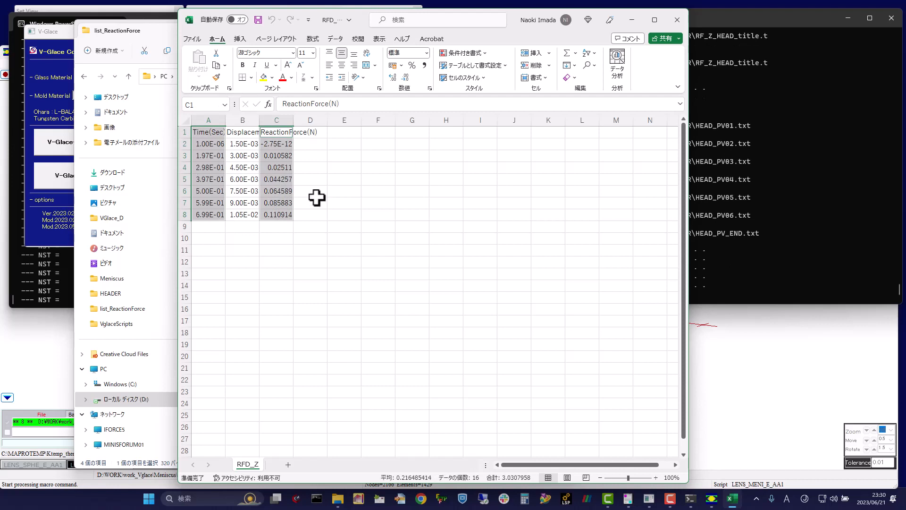
{"action": "left_click", "coordinate": [240, 40]}
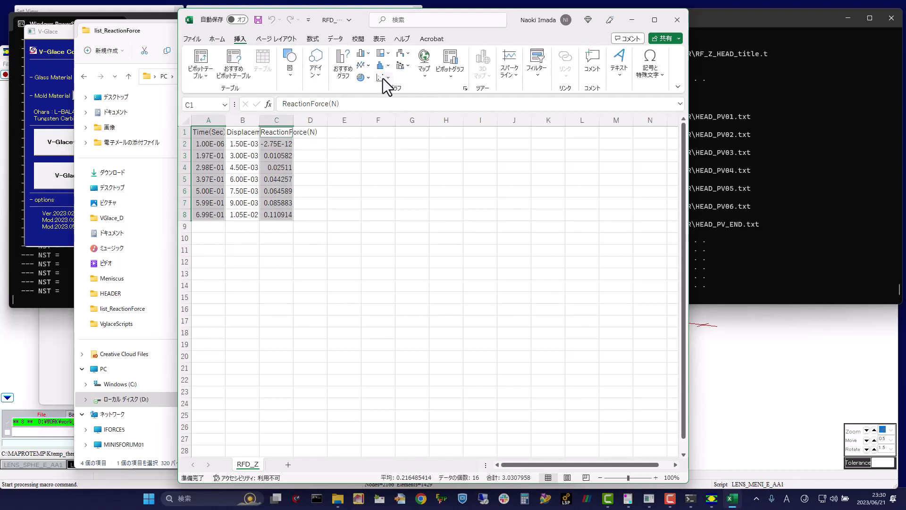
{"action": "left_click", "coordinate": [387, 78]}
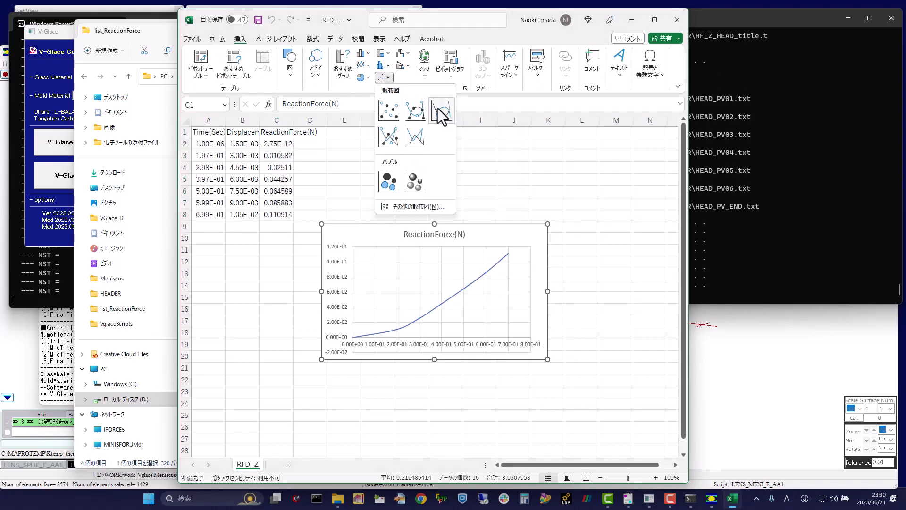
{"action": "left_click", "coordinate": [420, 109]}
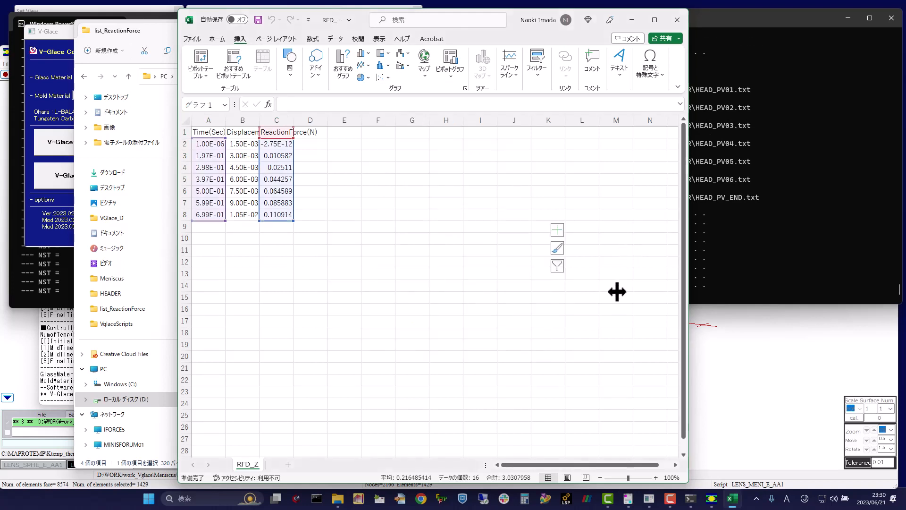
{"action": "left_click_drag", "start_coordinate": [510, 230], "coordinate": [539, 174]}
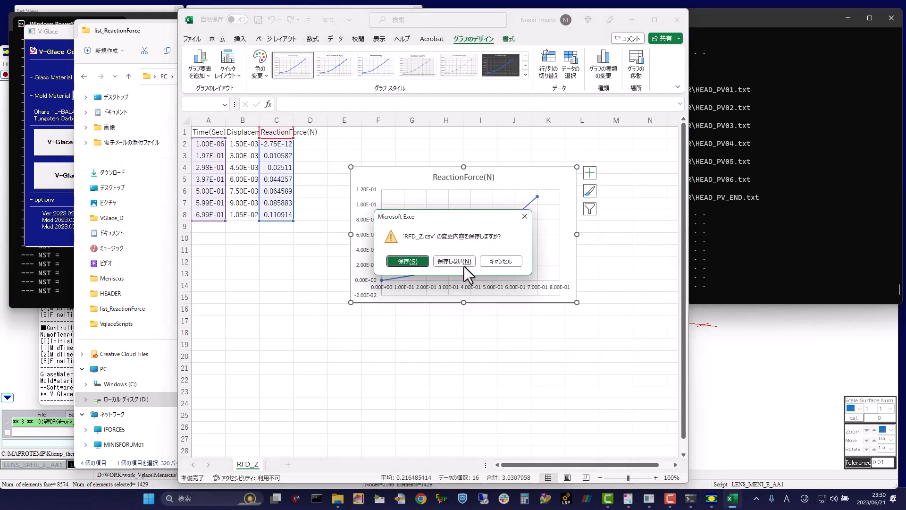
{"action": "left_click", "coordinate": [458, 264]}
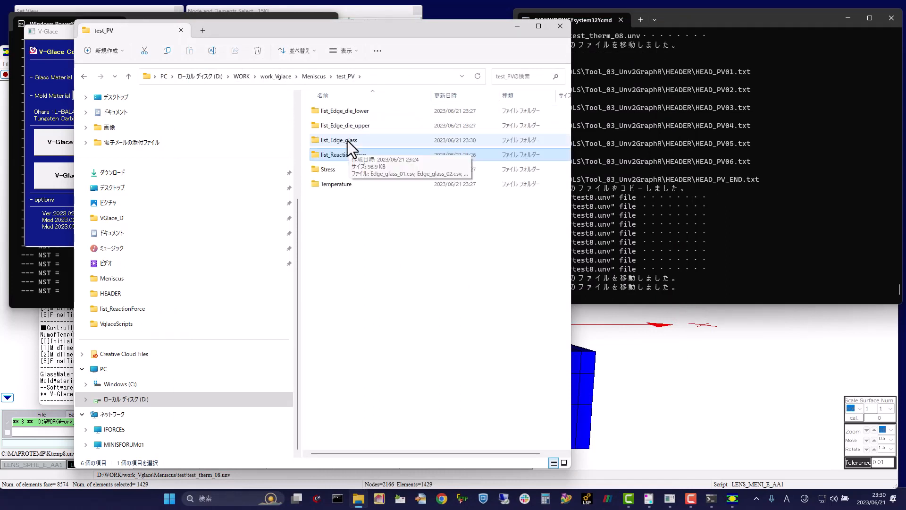
Step: Open Edge_glass_08.csv from the list_Edge_glass folder and widen column Z so its values fit
{"action": "double_click", "coordinate": [347, 140]}
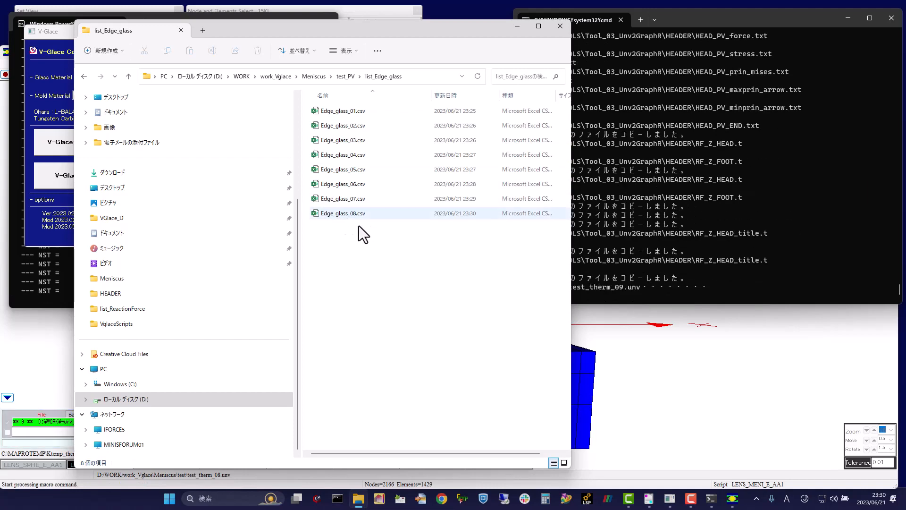
{"action": "left_click", "coordinate": [354, 213]}
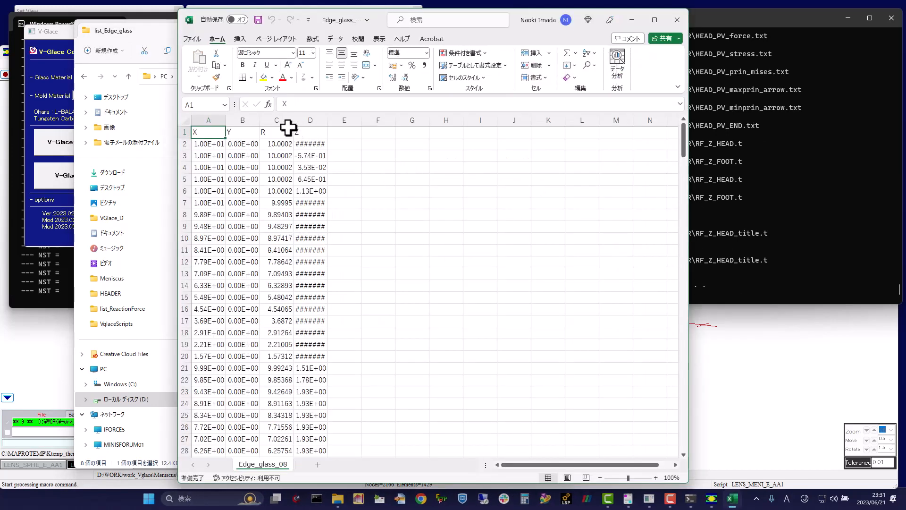
{"action": "left_click", "coordinate": [283, 120]}
{"action": "left_click_drag", "start_coordinate": [284, 120], "coordinate": [323, 114]}
{"action": "double_click", "coordinate": [327, 115]}
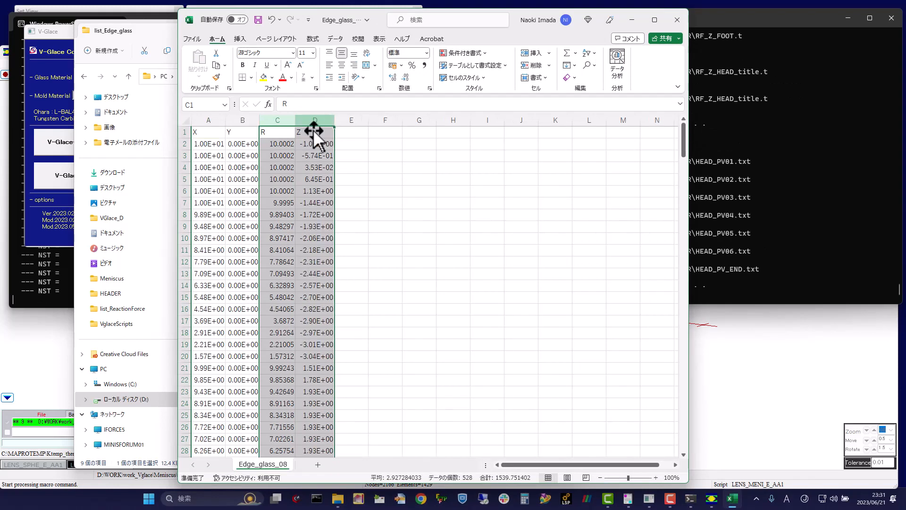
Step: Insert a markers-only scatter chart of the R and Z columns and place it beside the data
{"action": "left_click", "coordinate": [203, 133]}
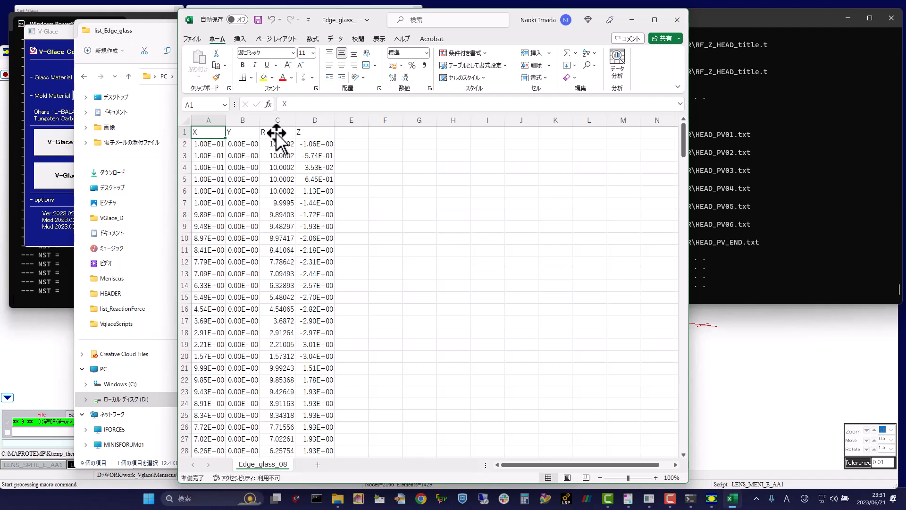
{"action": "left_click_drag", "start_coordinate": [289, 119], "coordinate": [327, 115]}
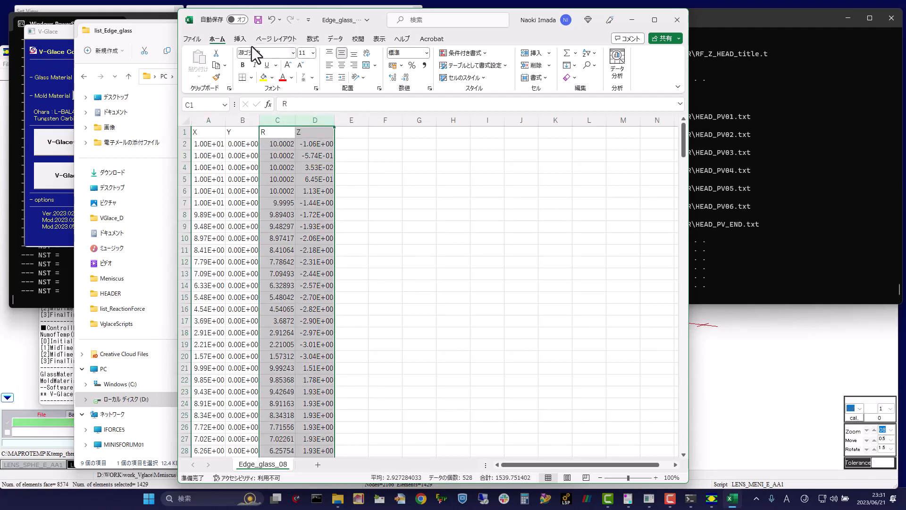
{"action": "left_click", "coordinate": [241, 38]}
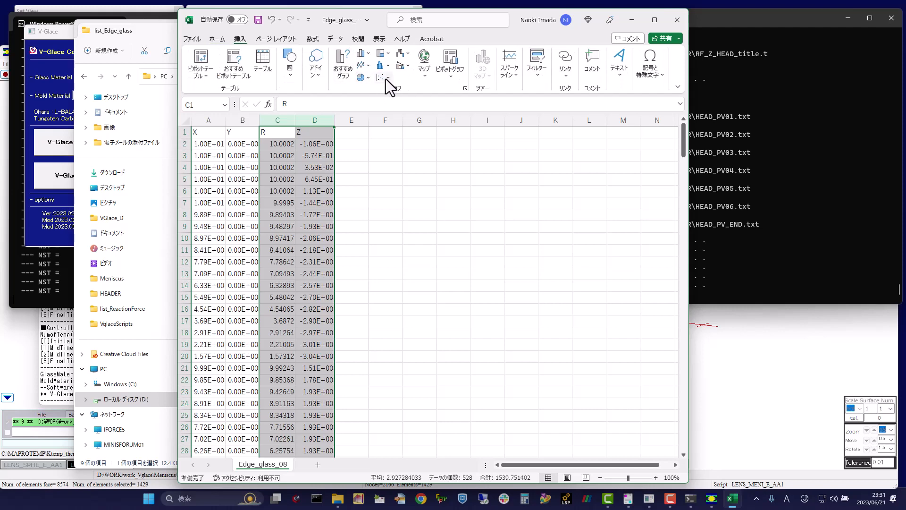
{"action": "left_click", "coordinate": [389, 79]}
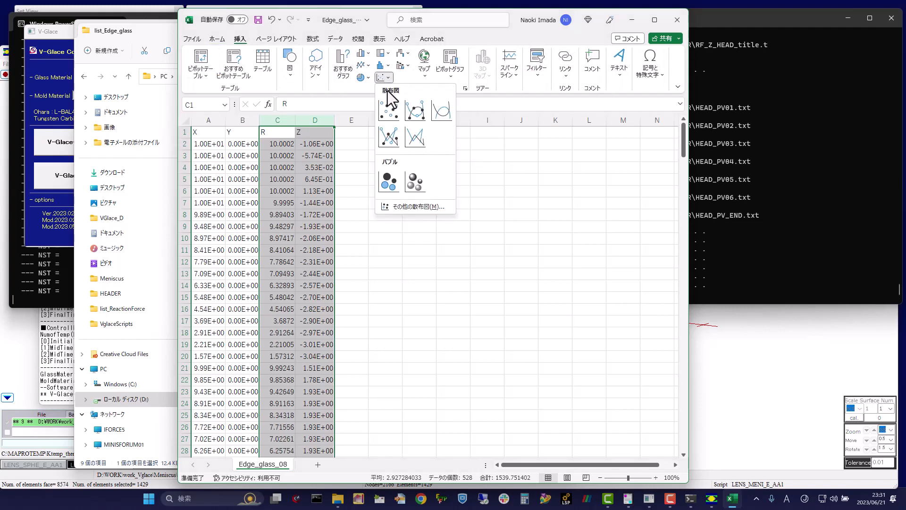
{"action": "left_click", "coordinate": [387, 111]}
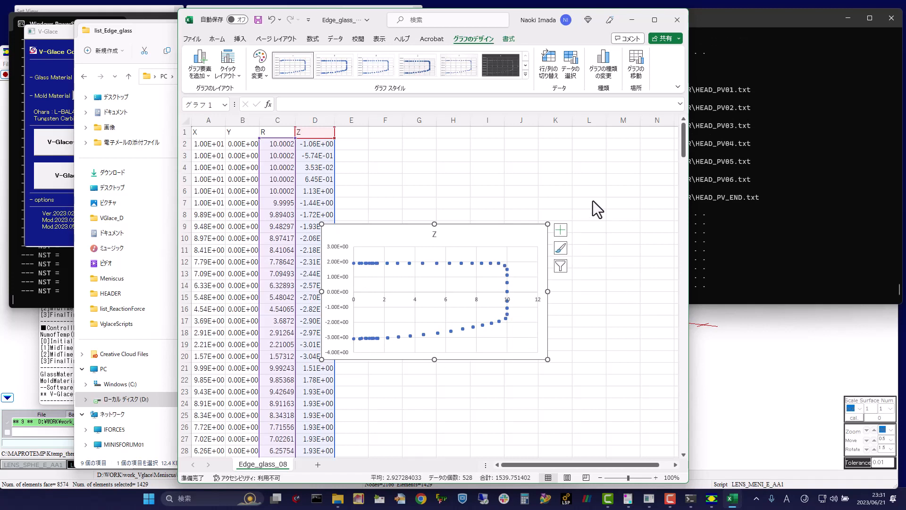
{"action": "left_click_drag", "start_coordinate": [504, 239], "coordinate": [548, 224]}
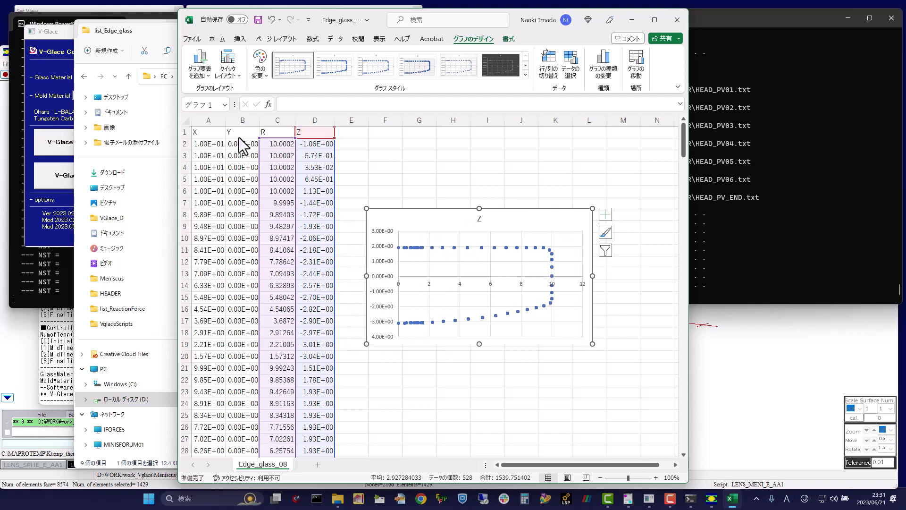
Step: Switch back to File Explorer and return to the list_Edge_glass folder
{"action": "left_click", "coordinate": [149, 194]}
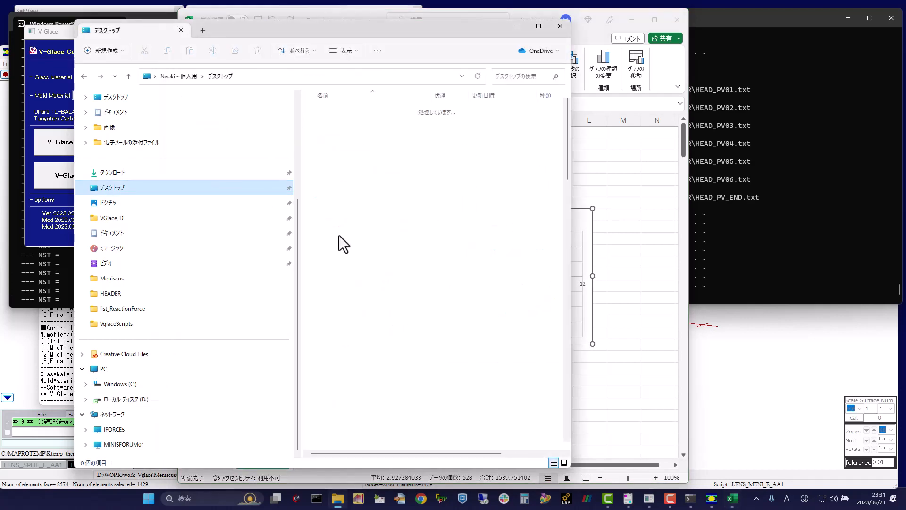
{"action": "key", "text": "alt+Left"}
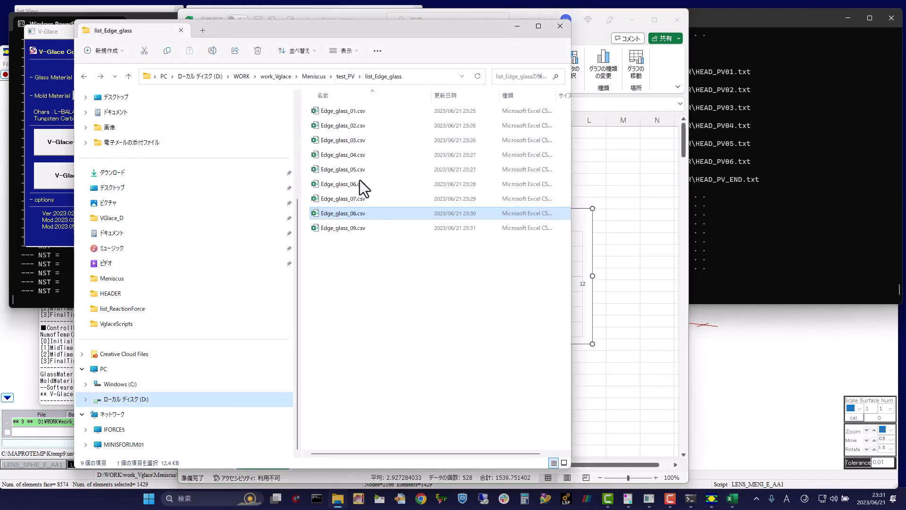
Step: Open Edge_die_upper_08.csv from the list_Edge_die_upper folder and plot its R and Z columns as a markers-only scatter chart beside the data
{"action": "left_click", "coordinate": [345, 77]}
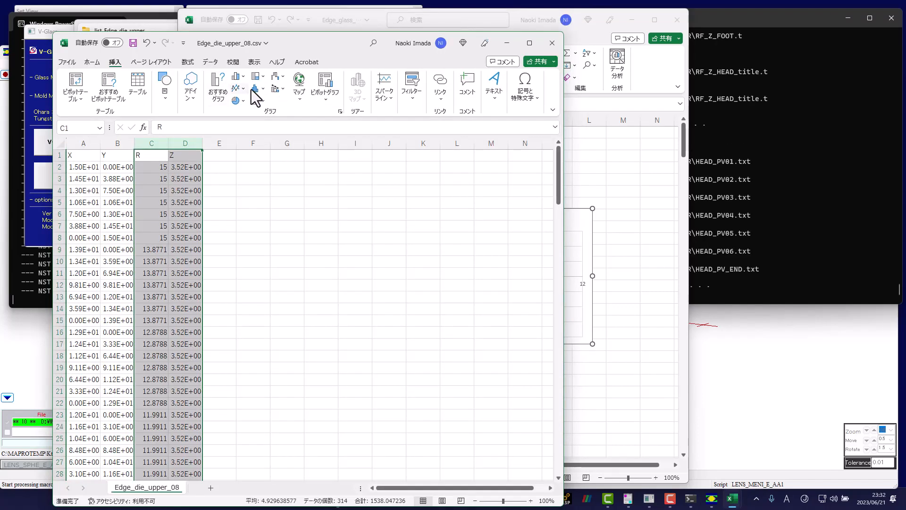
{"action": "left_click", "coordinate": [264, 101]}
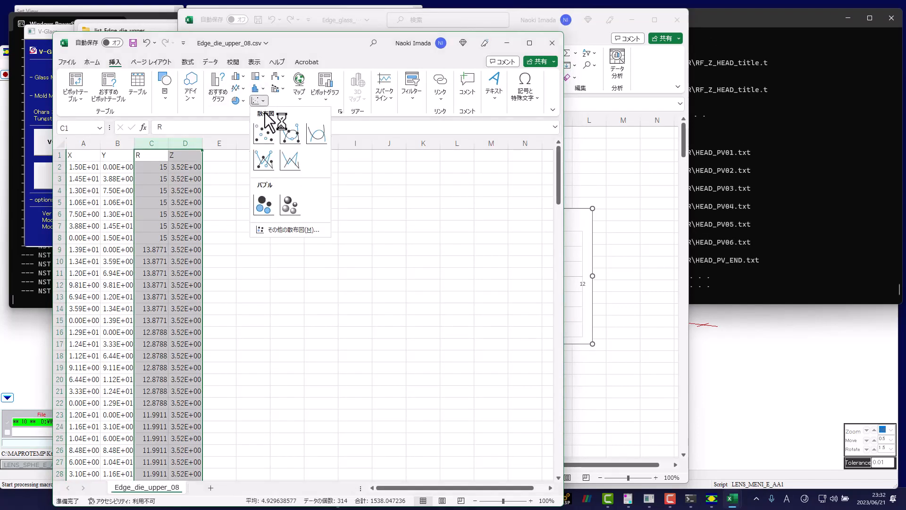
{"action": "left_click", "coordinate": [264, 134]}
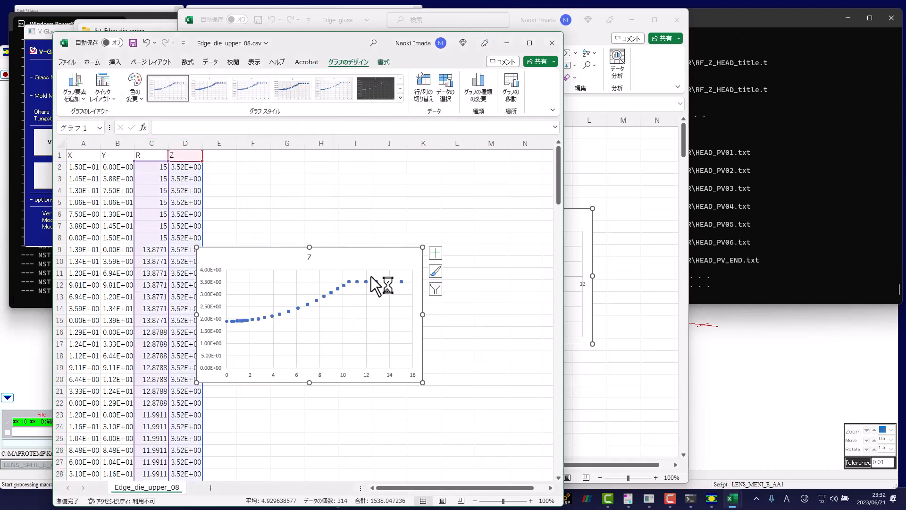
{"action": "left_click_drag", "start_coordinate": [380, 265], "coordinate": [425, 224]}
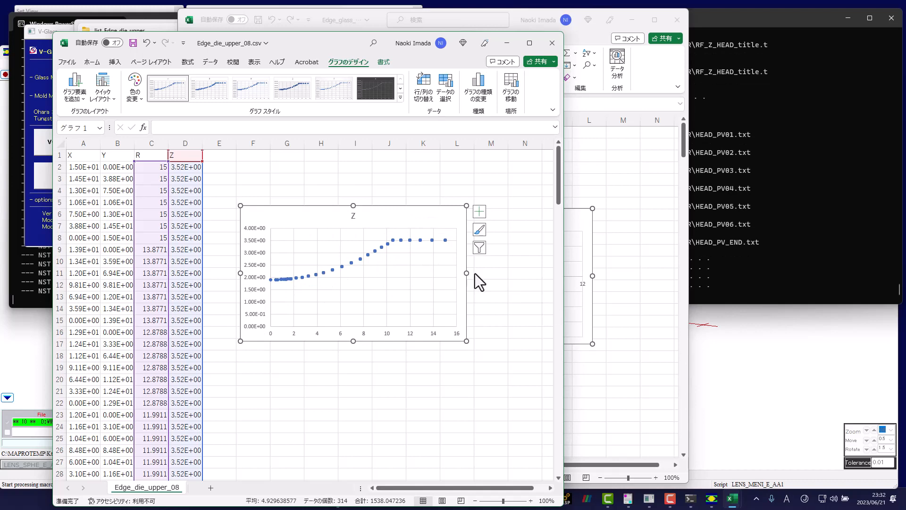
Step: Close Edge_glass_08.csv and Edge_die_upper_08.csv without saving, and minimize the File Explorer window
{"action": "left_click", "coordinate": [580, 314]}
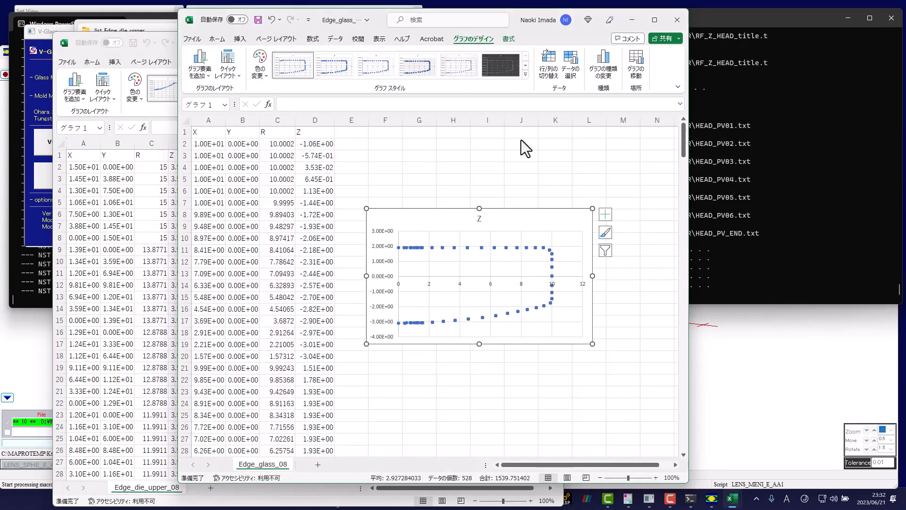
{"action": "left_click_drag", "start_coordinate": [601, 176], "coordinate": [618, 178]}
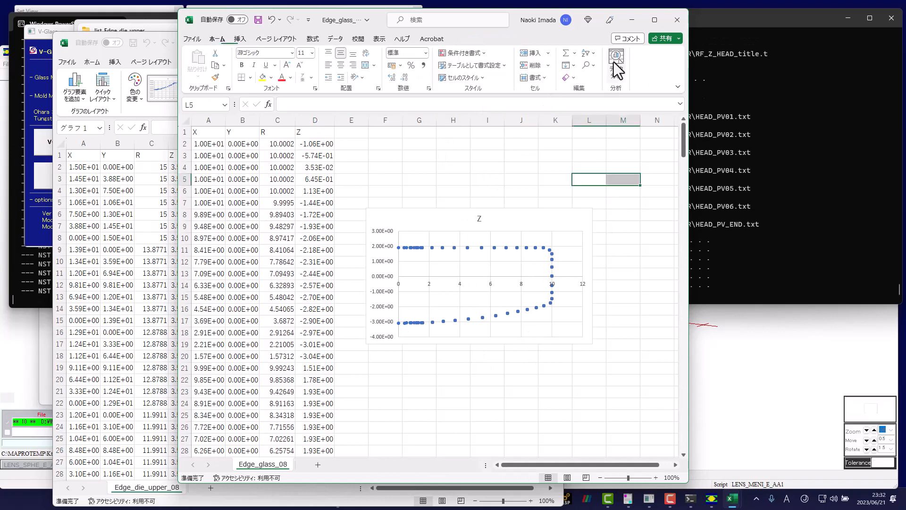
{"action": "left_click", "coordinate": [678, 17]}
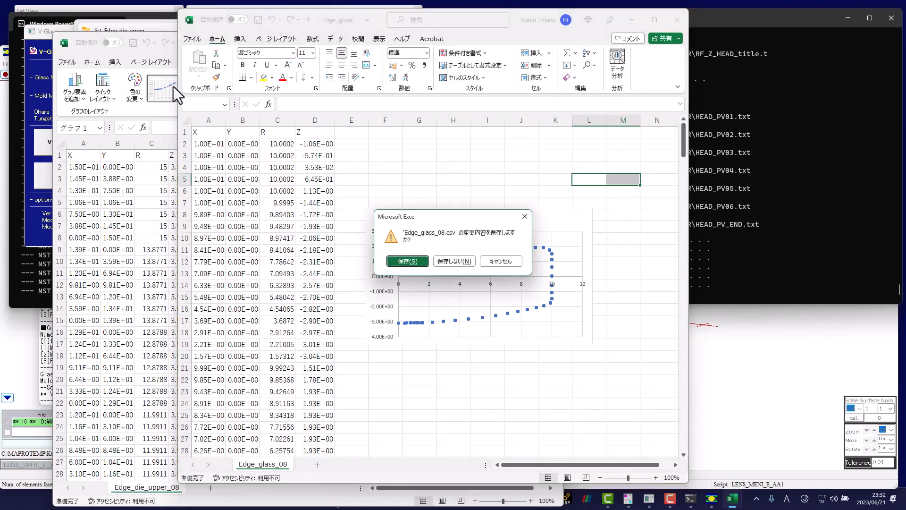
{"action": "left_click", "coordinate": [461, 263]}
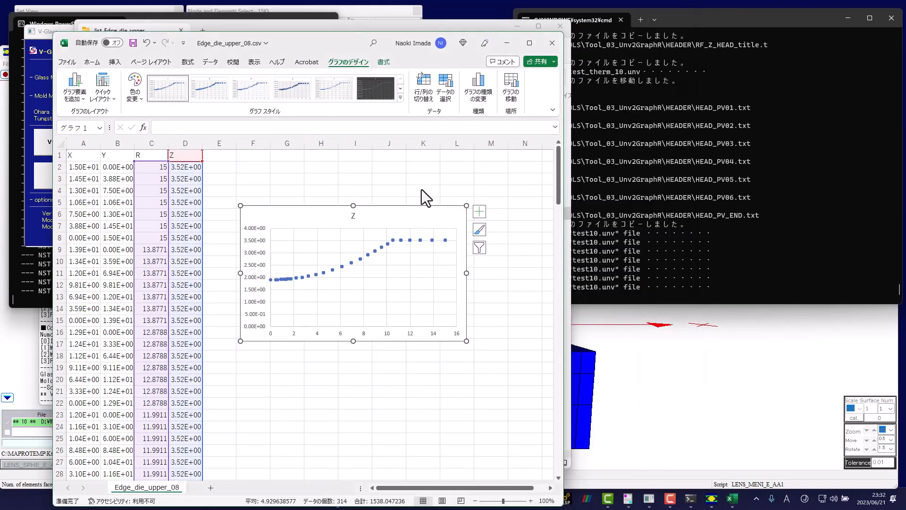
{"action": "left_click", "coordinate": [553, 45]}
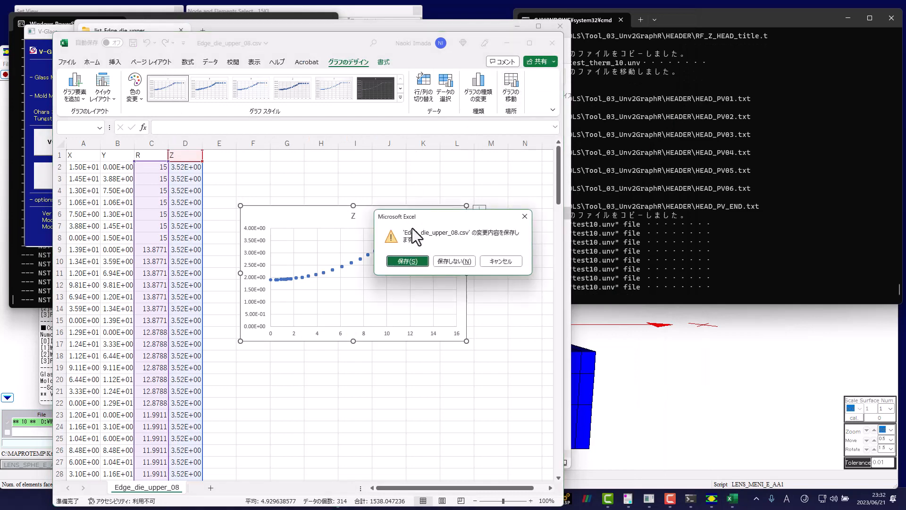
{"action": "left_click", "coordinate": [449, 261]}
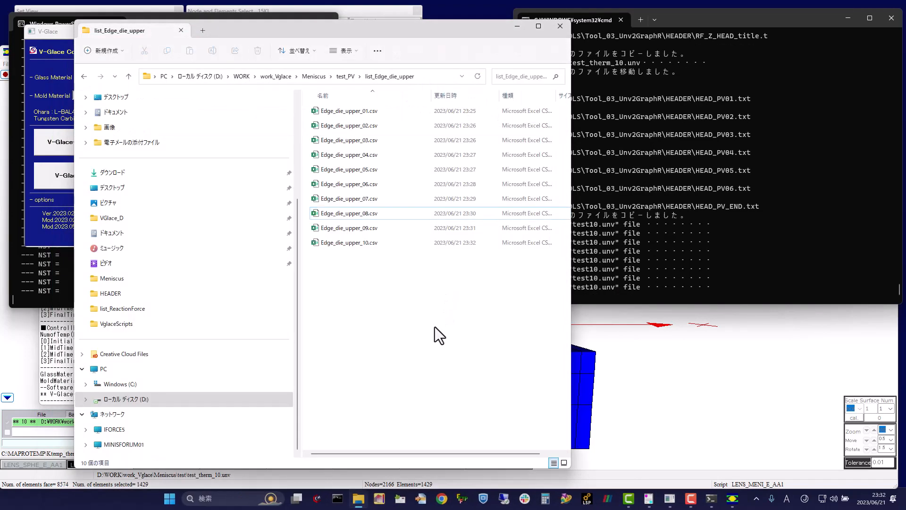
{"action": "left_click", "coordinate": [517, 27]}
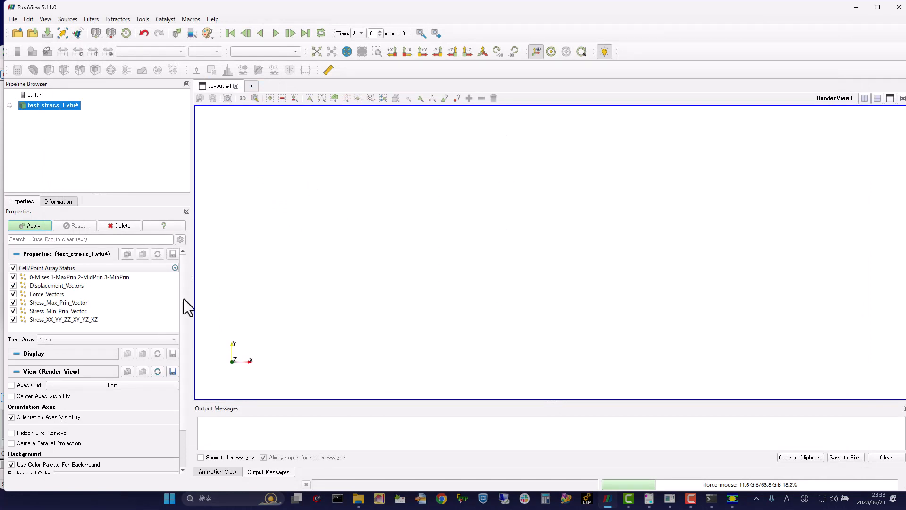
Step: Switch to ParaView, load the test_stress_1.vtu series and display the model as Surface With Edges
{"action": "mouse_move", "coordinate": [519, 198]}
{"action": "left_mouse_down"}
{"action": "mouse_move", "coordinate": [542, 175]}
{"action": "mouse_move", "coordinate": [555, 187]}
{"action": "mouse_move", "coordinate": [523, 184]}
{"action": "left_mouse_up"}
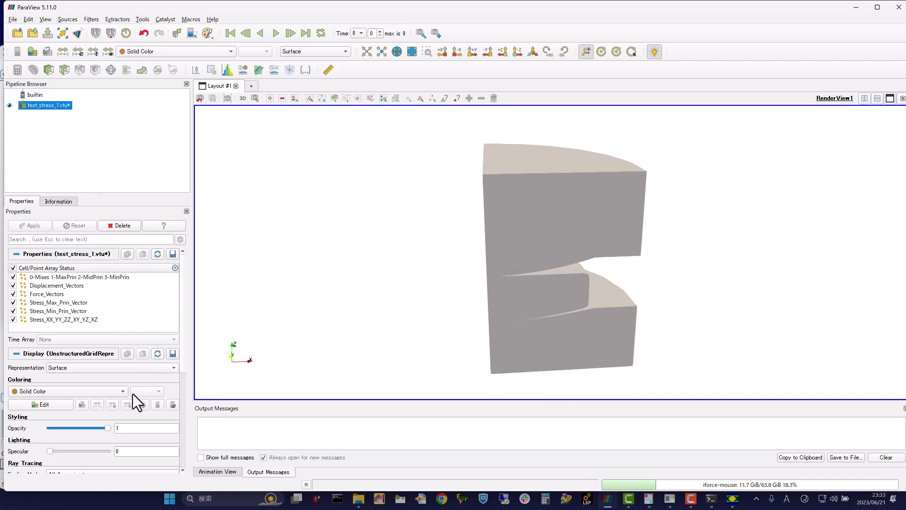
{"action": "left_click", "coordinate": [142, 369]}
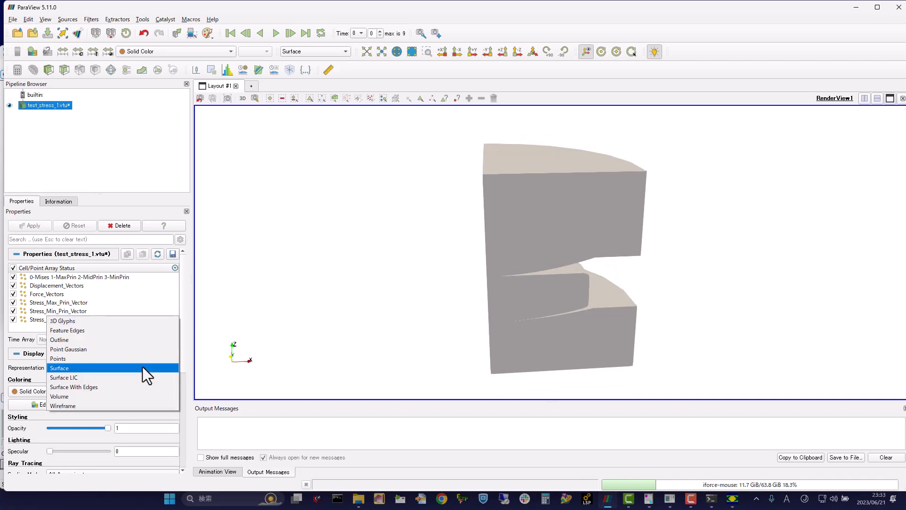
{"action": "left_click", "coordinate": [120, 388]}
{"action": "left_click_drag", "start_coordinate": [585, 302], "coordinate": [646, 323]}
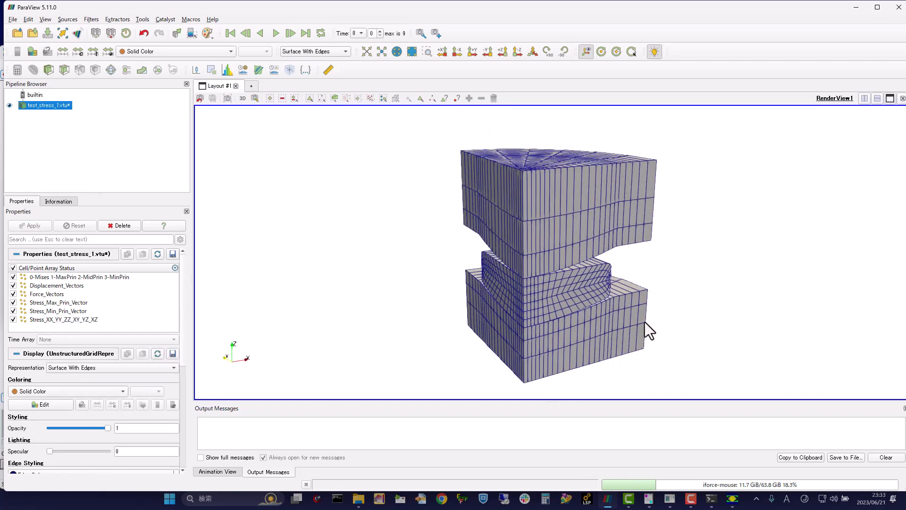
Step: Color the model by component 1 of the 0-Mises 1-MaxPrin 2-MidPrin 3-MinPrin array
{"action": "left_click", "coordinate": [61, 393]}
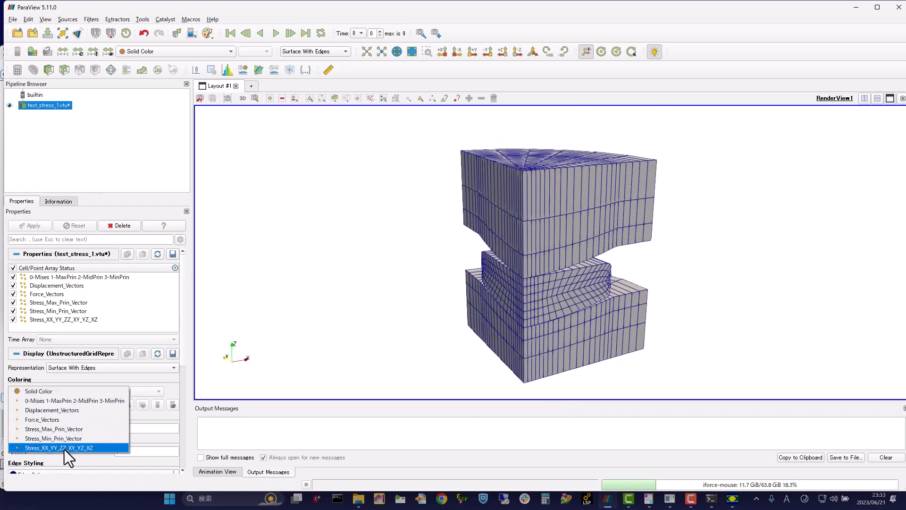
{"action": "left_click", "coordinate": [72, 401]}
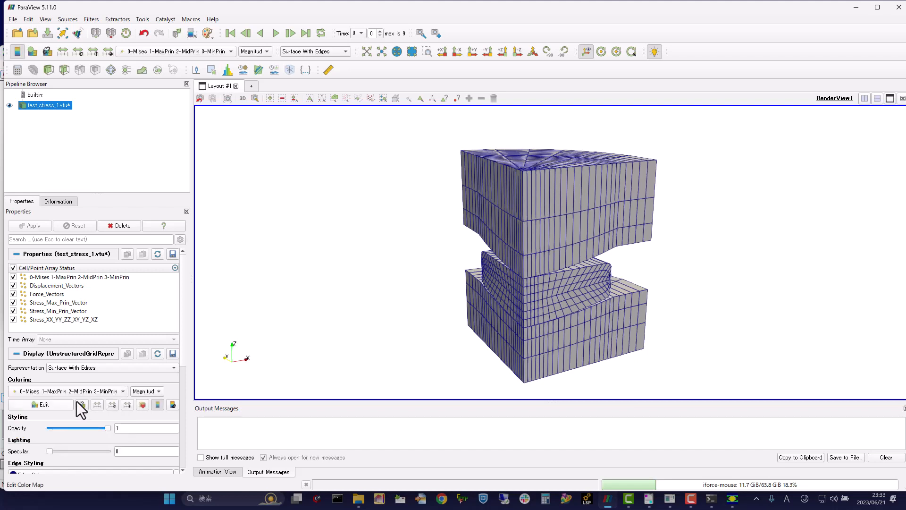
{"action": "left_click", "coordinate": [152, 391]}
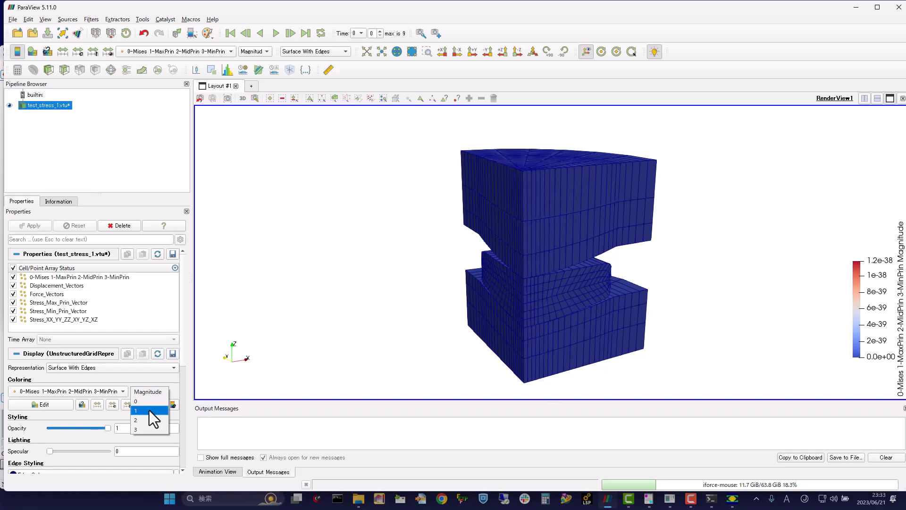
{"action": "left_click", "coordinate": [149, 410]}
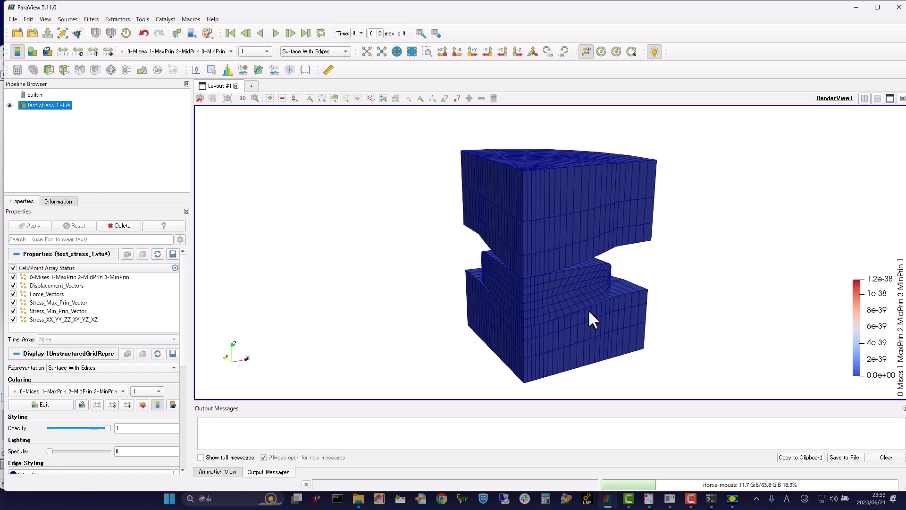
{"action": "left_click_drag", "start_coordinate": [588, 309], "coordinate": [628, 309]}
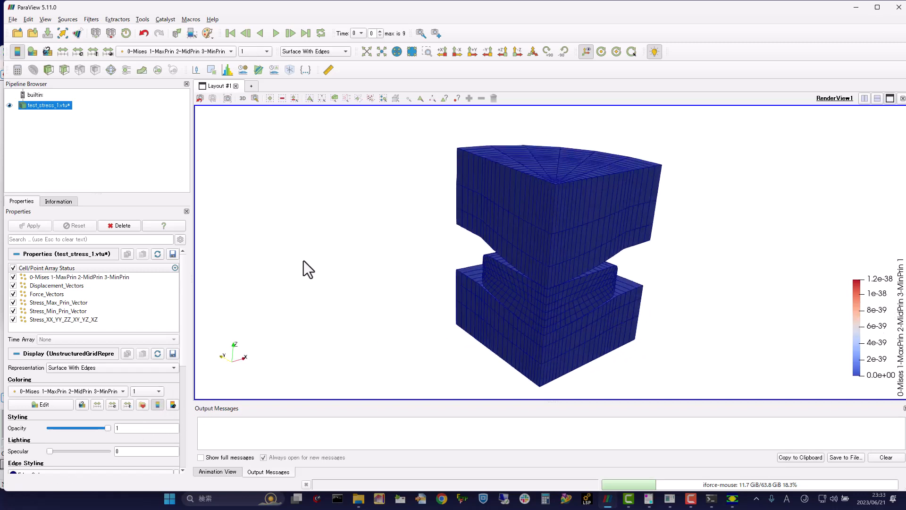
{"action": "left_click_drag", "start_coordinate": [304, 260], "coordinate": [303, 251]}
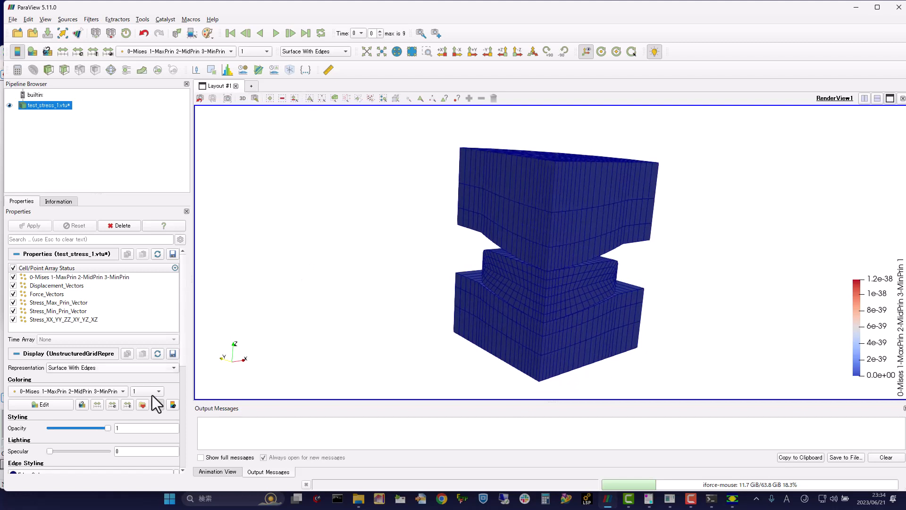
Step: Apply the Blue to Red Rainbow color map preset from the Rainbow group
{"action": "left_click", "coordinate": [142, 405]}
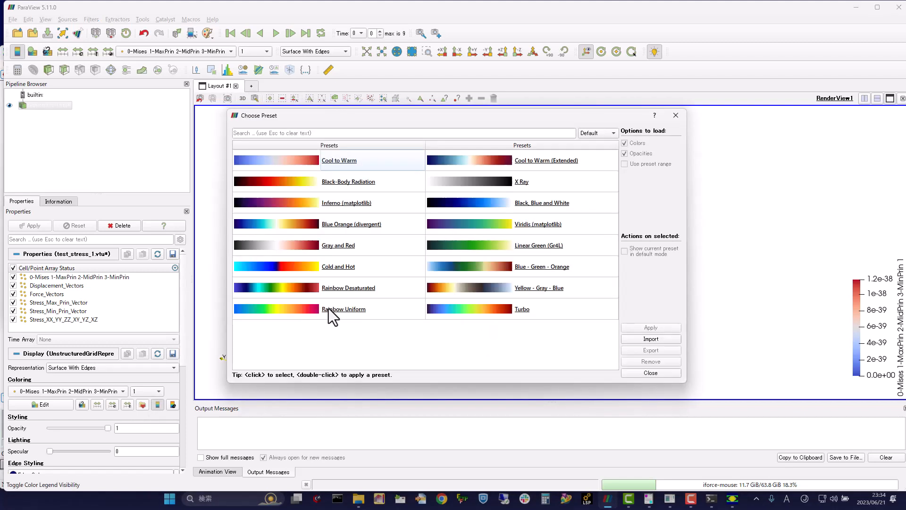
{"action": "left_click", "coordinate": [606, 133]}
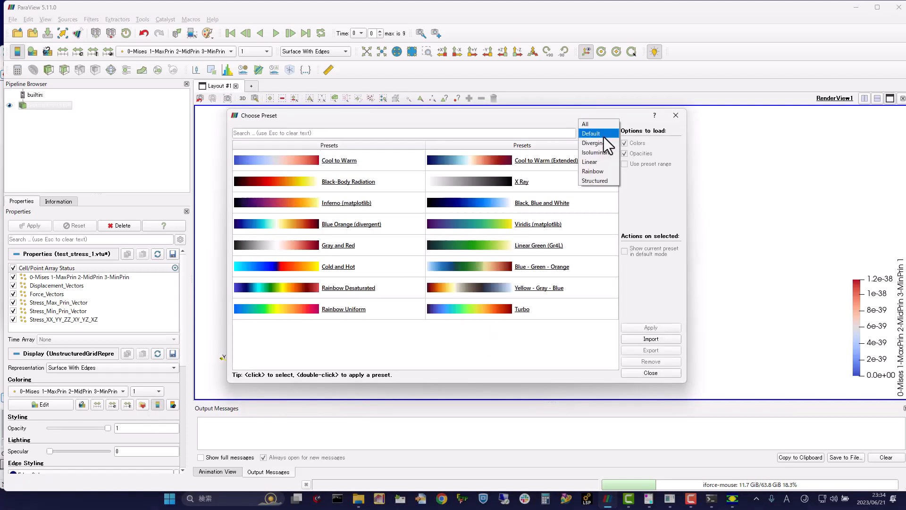
{"action": "left_click", "coordinate": [596, 171]}
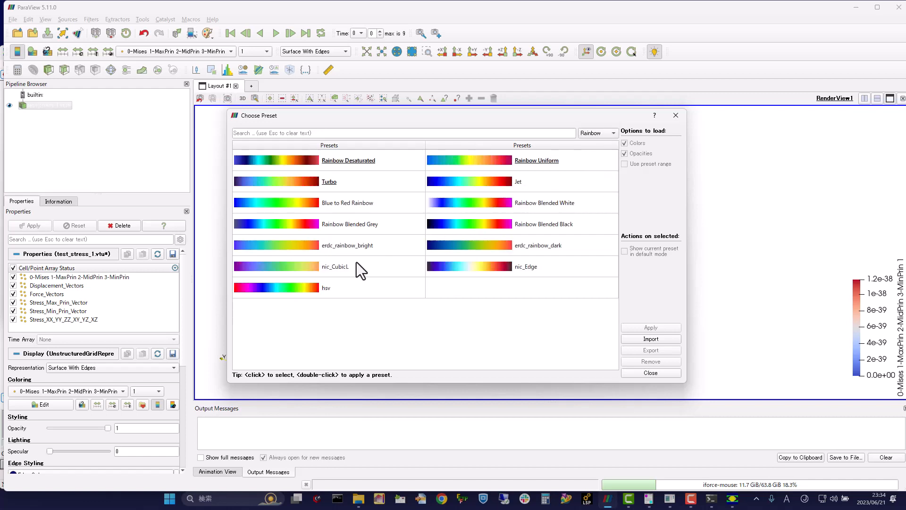
{"action": "left_click", "coordinate": [297, 208]}
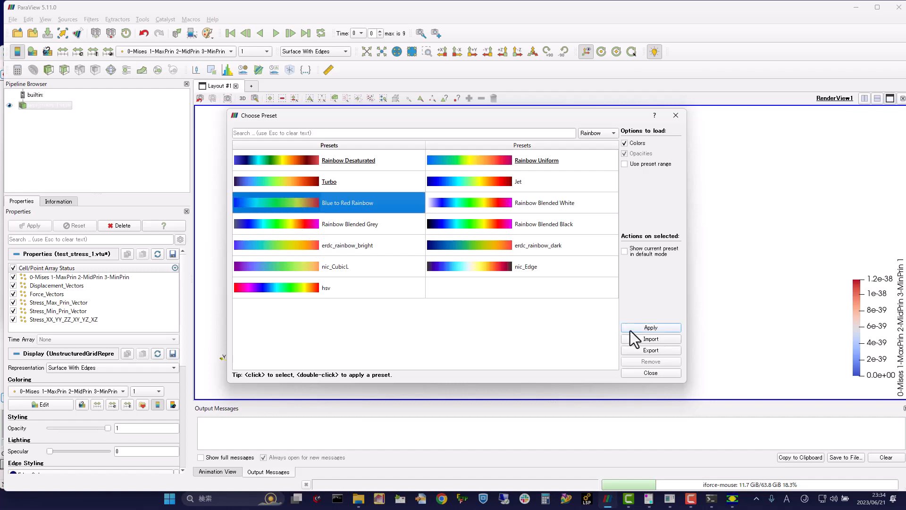
{"action": "left_click", "coordinate": [661, 328]}
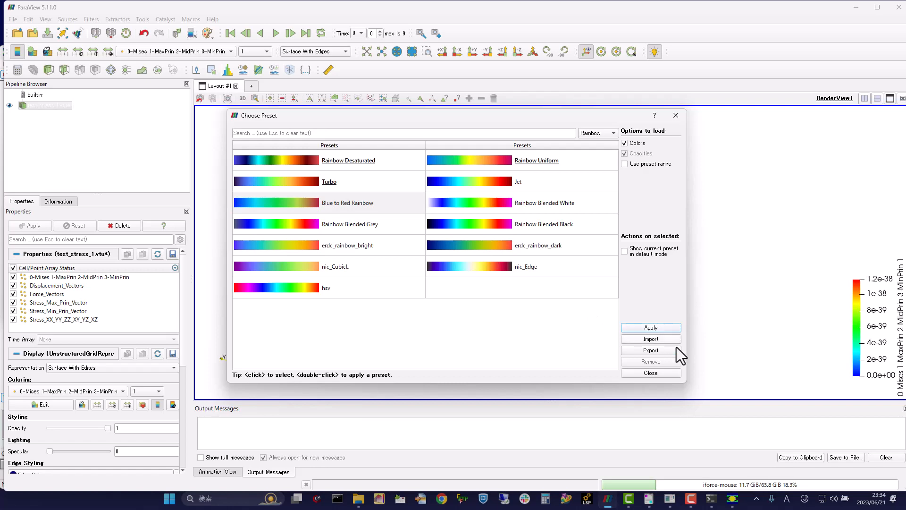
{"action": "left_click", "coordinate": [657, 373]}
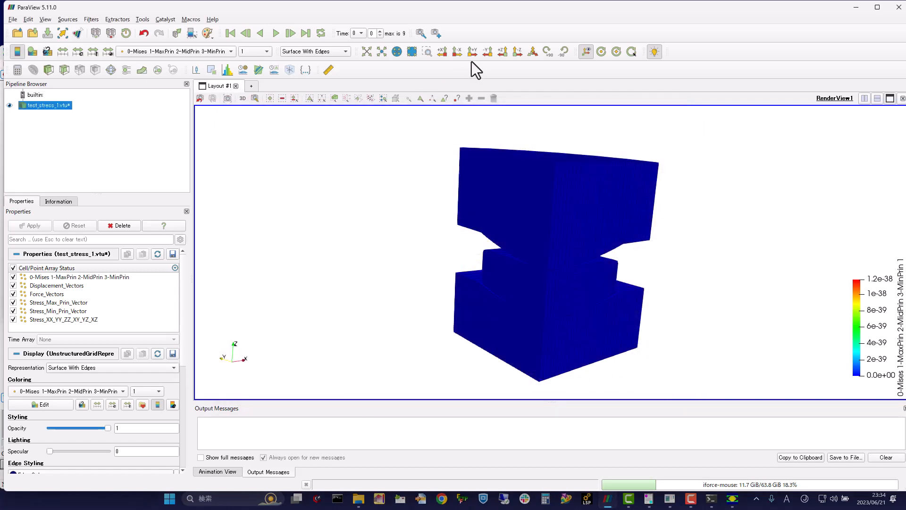
Step: Play the stress animation in a loop and rescale the color range to the data
{"action": "left_click", "coordinate": [320, 33]}
{"action": "left_click", "coordinate": [276, 34]}
{"action": "left_click_drag", "start_coordinate": [638, 239], "coordinate": [615, 241]}
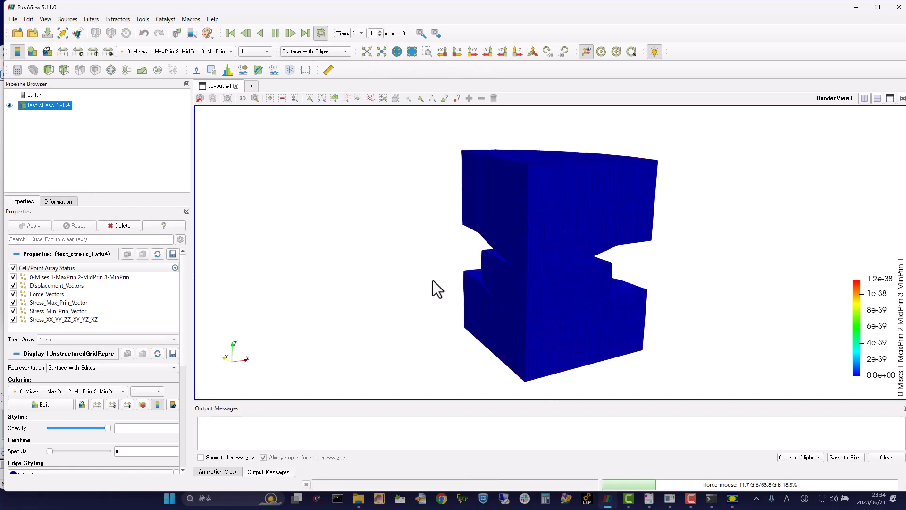
{"action": "left_click", "coordinate": [97, 405]}
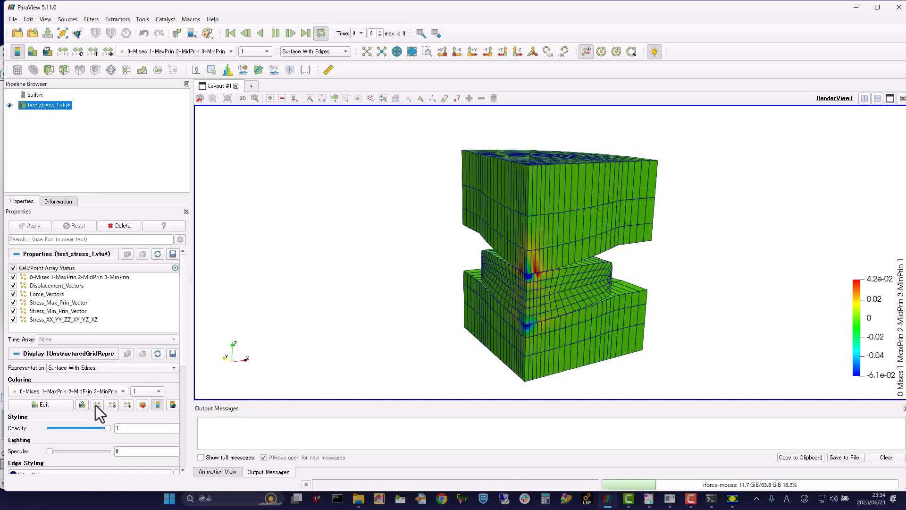
Step: Examine the stress distribution around the glass and dies during playback, and stop the animation at time 9
{"action": "left_click_drag", "start_coordinate": [588, 236], "coordinate": [621, 236]}
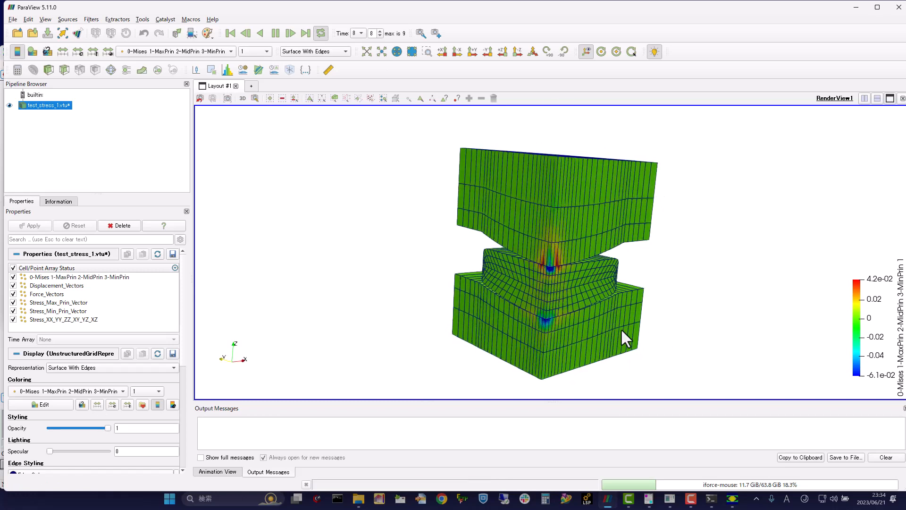
{"action": "left_click_drag", "start_coordinate": [527, 232], "coordinate": [514, 236]}
{"action": "left_click_drag", "start_coordinate": [593, 247], "coordinate": [618, 260]}
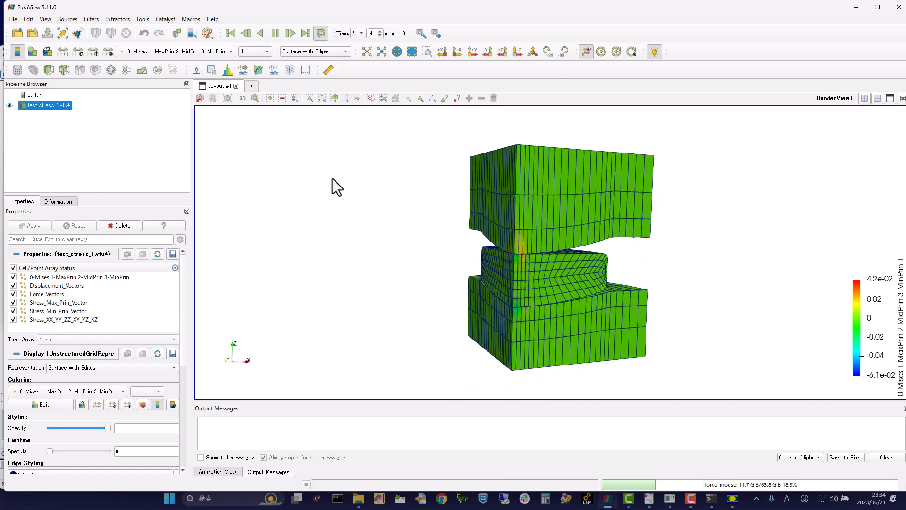
{"action": "left_click", "coordinate": [276, 34]}
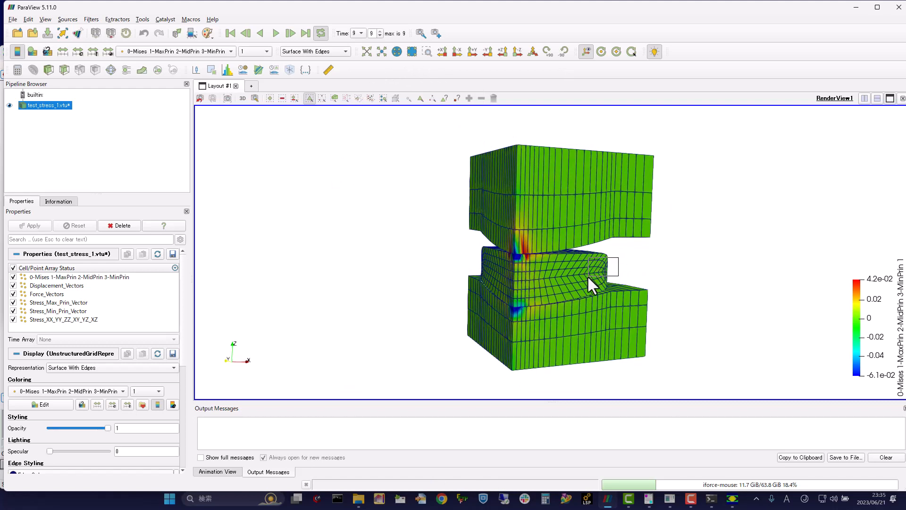
Step: Select cells at the glass lens's outer edge and grow the selection until it covers the whole glass between the dies
{"action": "left_click_drag", "start_coordinate": [639, 254], "coordinate": [642, 252]}
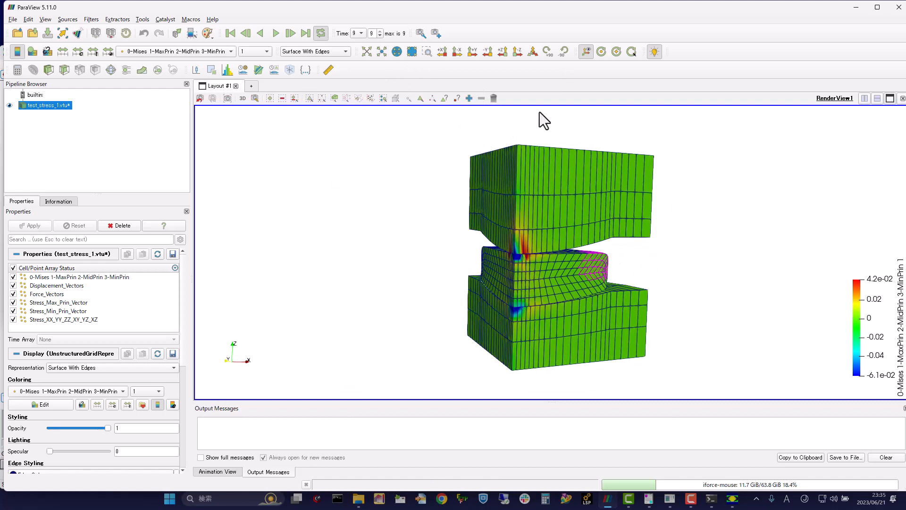
{"action": "left_click", "coordinate": [469, 98]}
{"action": "left_click", "coordinate": [469, 99]}
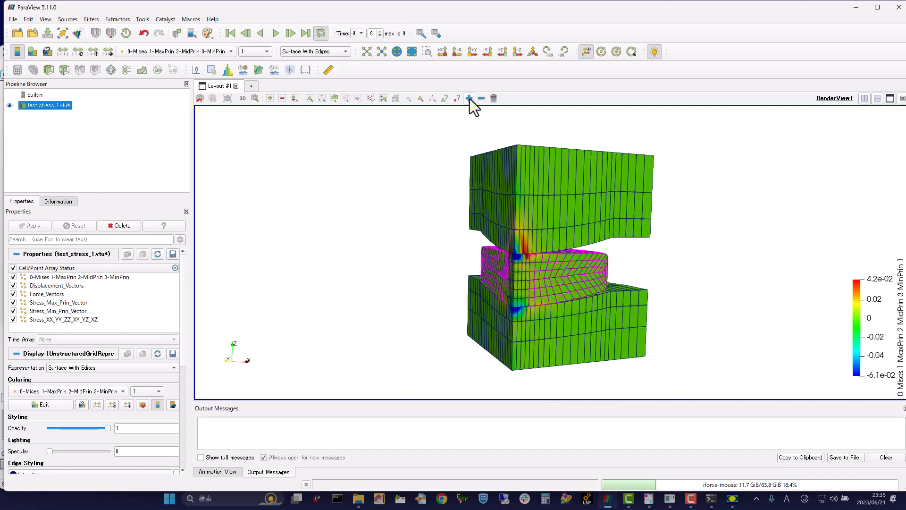
{"action": "left_click", "coordinate": [469, 98]}
{"action": "left_click", "coordinate": [469, 98]}
{"action": "left_click", "coordinate": [469, 98]}
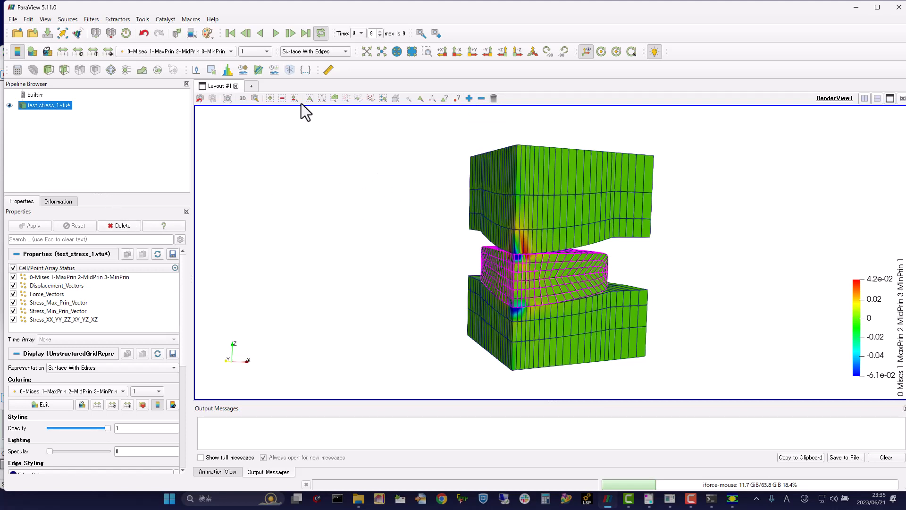
Step: Extract the selected glass cells with Extract Selection and display the extracted lens as Surface With Edges
{"action": "left_click", "coordinate": [212, 70]}
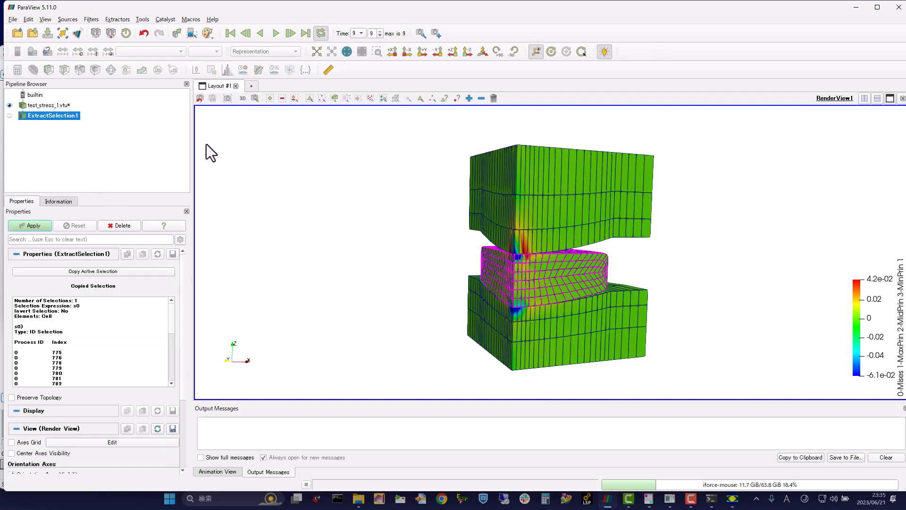
{"action": "left_click", "coordinate": [46, 230]}
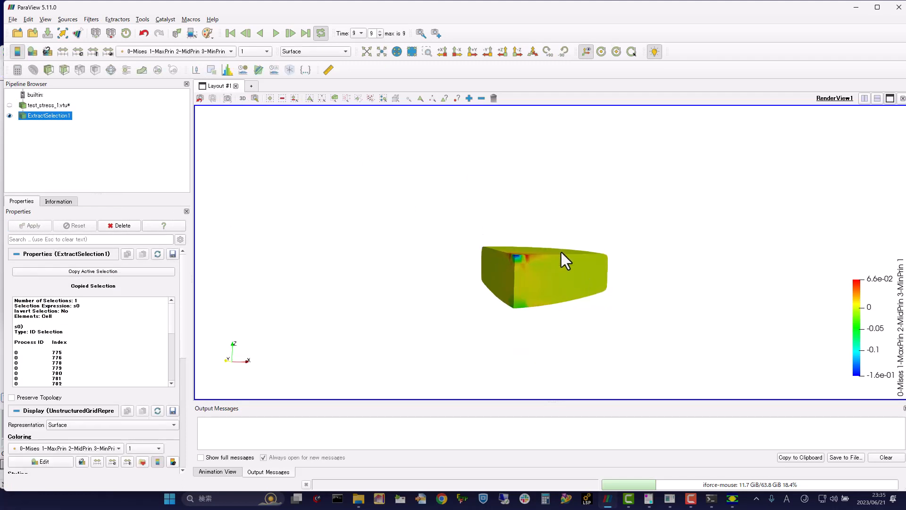
{"action": "left_click_drag", "start_coordinate": [561, 250], "coordinate": [413, 296]}
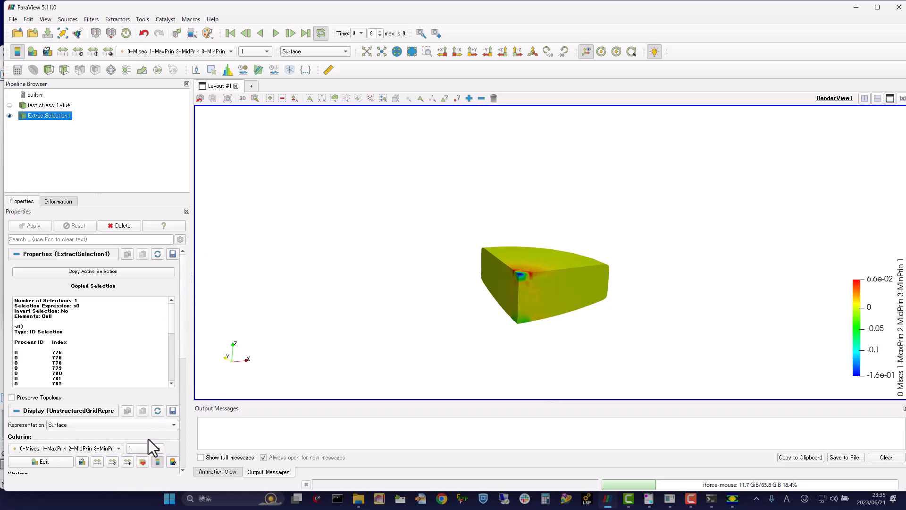
{"action": "left_click", "coordinate": [146, 427]}
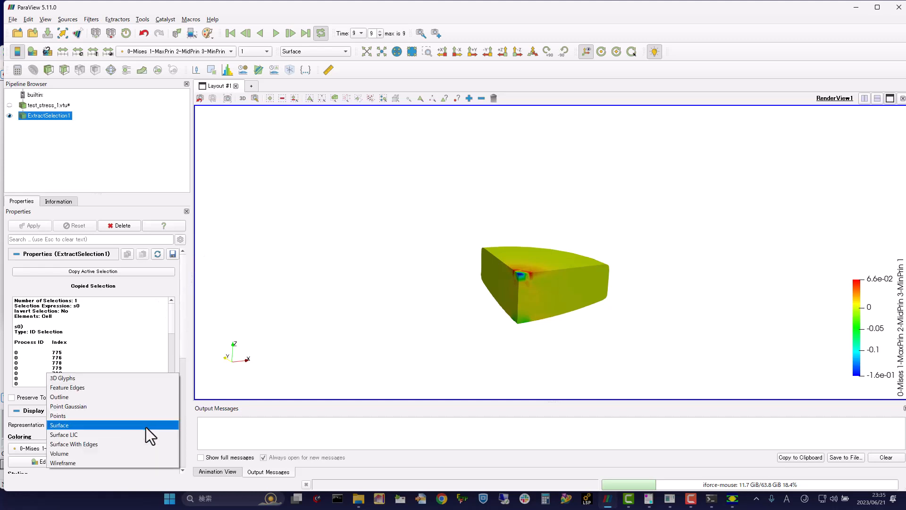
{"action": "left_click", "coordinate": [131, 447]}
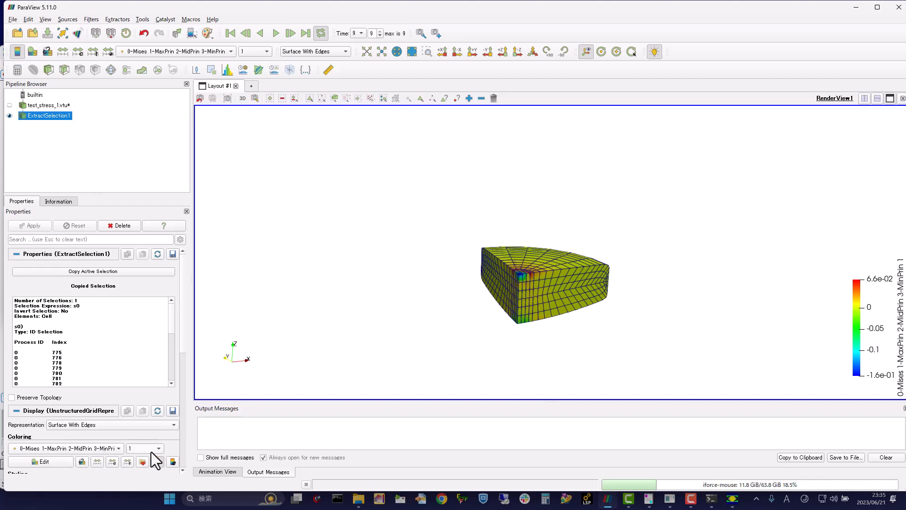
Step: Play the stress animation for the extracted glass lens and examine its stress distribution up close
{"action": "scroll", "coordinate": [172, 375], "scroll_direction": "down", "scroll_amount": 5}
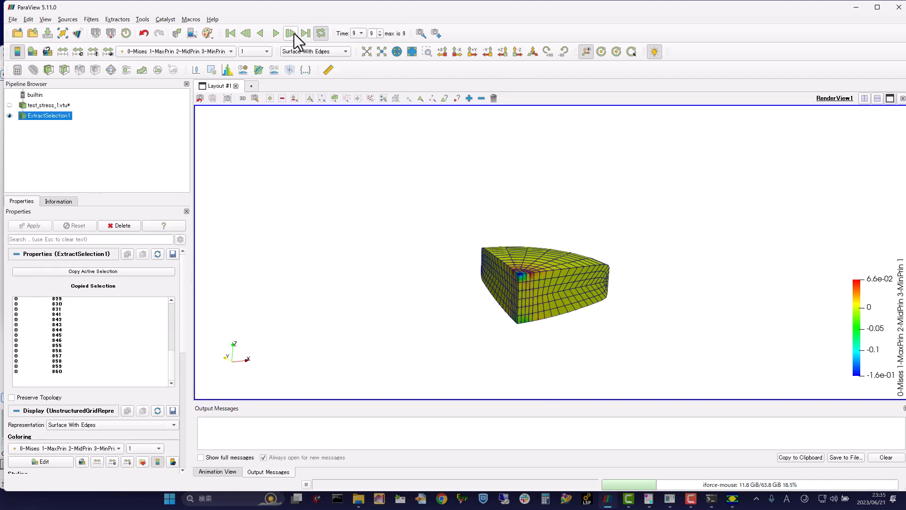
{"action": "left_click", "coordinate": [275, 33]}
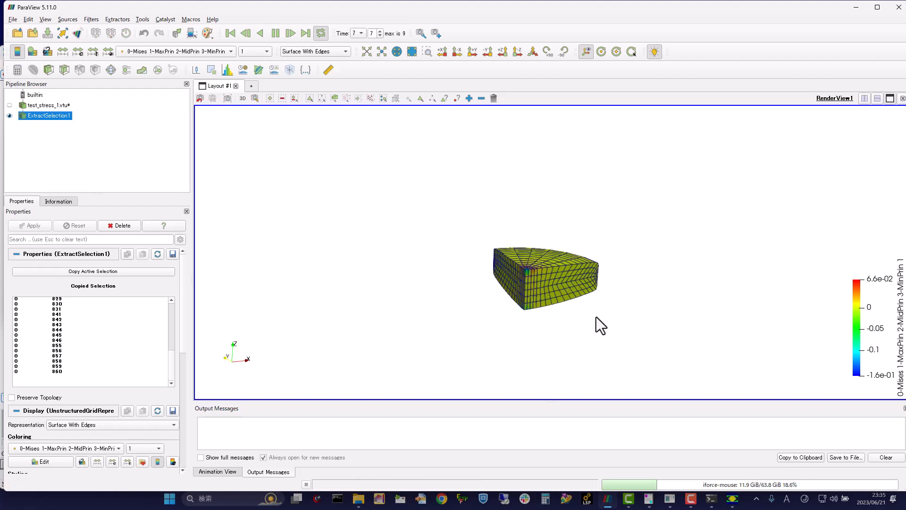
{"action": "scroll", "coordinate": [596, 316], "scroll_direction": "up", "scroll_amount": 5}
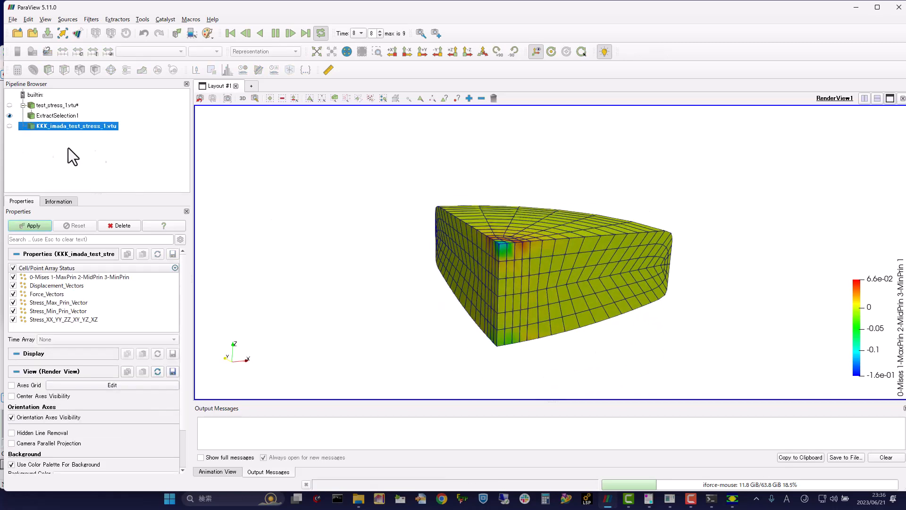
Step: Delete the added stress dataset and the extracted selection from the pipeline, and clear the cell selection on the full model
{"action": "left_click", "coordinate": [30, 225]}
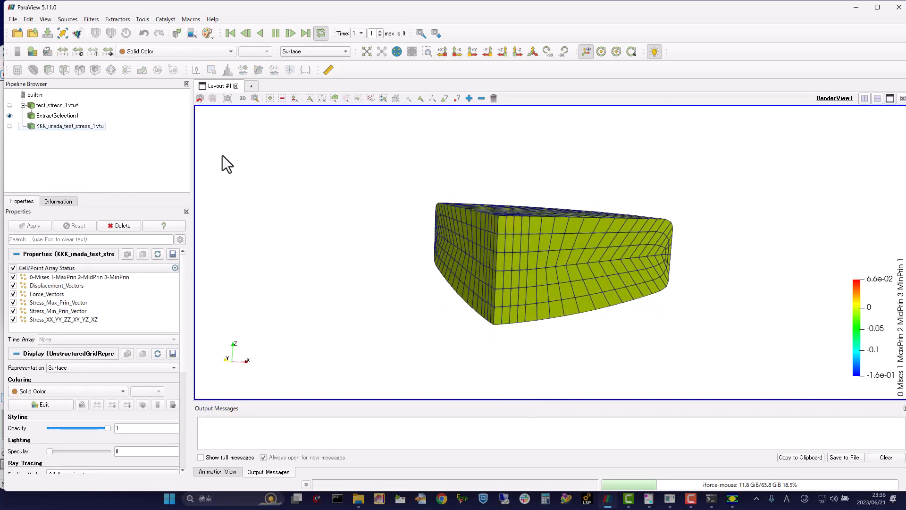
{"action": "right_click", "coordinate": [47, 125]}
{"action": "left_click", "coordinate": [99, 171]}
{"action": "key", "text": "Delete"}
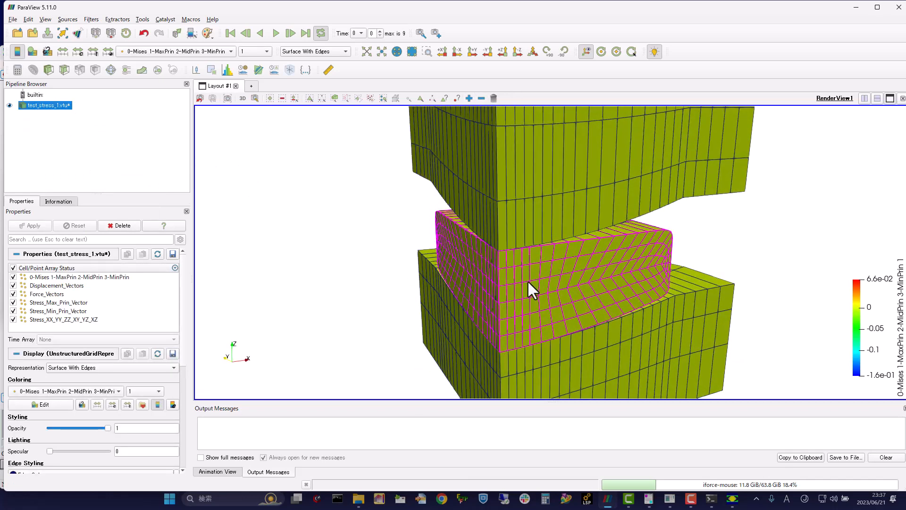
{"action": "left_click", "coordinate": [494, 98]}
{"action": "scroll", "coordinate": [496, 192], "scroll_direction": "down", "scroll_amount": 4}
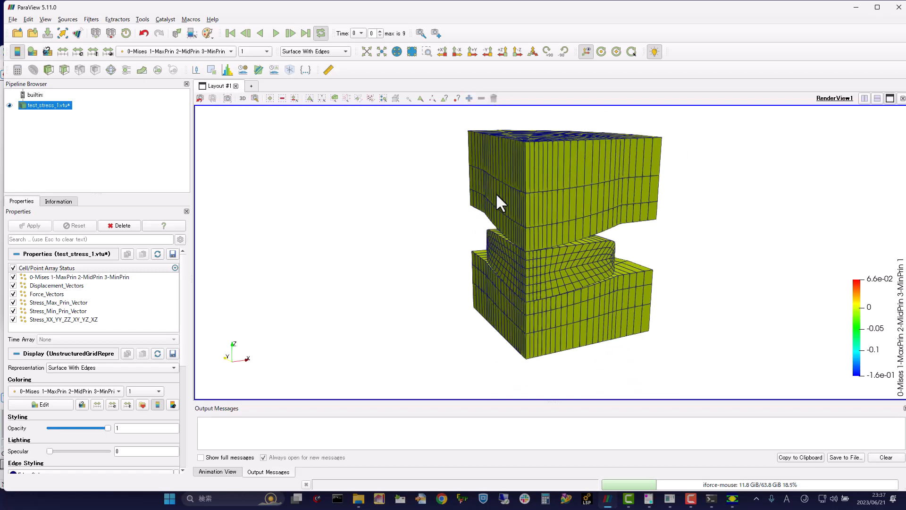
Step: Minimize ParaView and switch to the V-Glace mesh window to view the meniscus lens and die model
{"action": "left_click", "coordinate": [856, 7]}
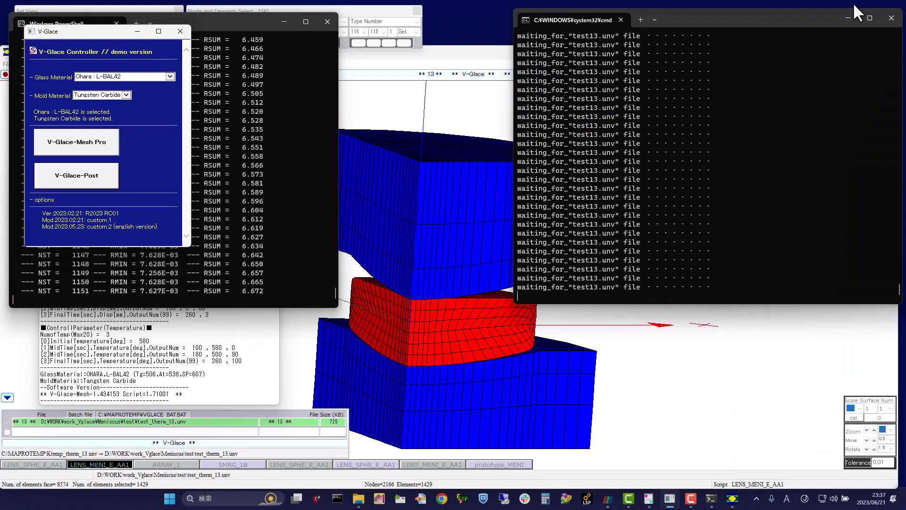
{"action": "left_click", "coordinate": [361, 305]}
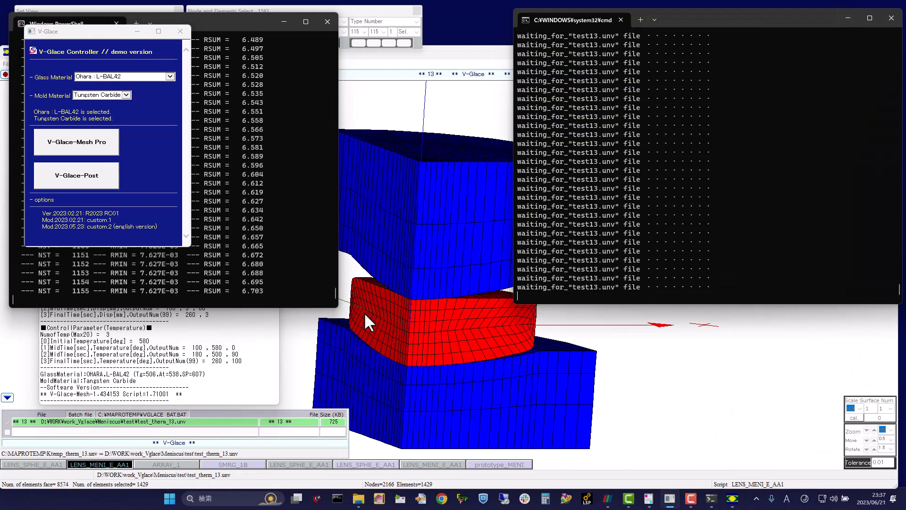
{"action": "mouse_move", "coordinate": [366, 326]}
{"action": "left_mouse_down"}
{"action": "mouse_move", "coordinate": [514, 350]}
{"action": "mouse_move", "coordinate": [395, 245]}
{"action": "mouse_move", "coordinate": [248, 358]}
{"action": "mouse_move", "coordinate": [357, 335]}
{"action": "left_mouse_up"}
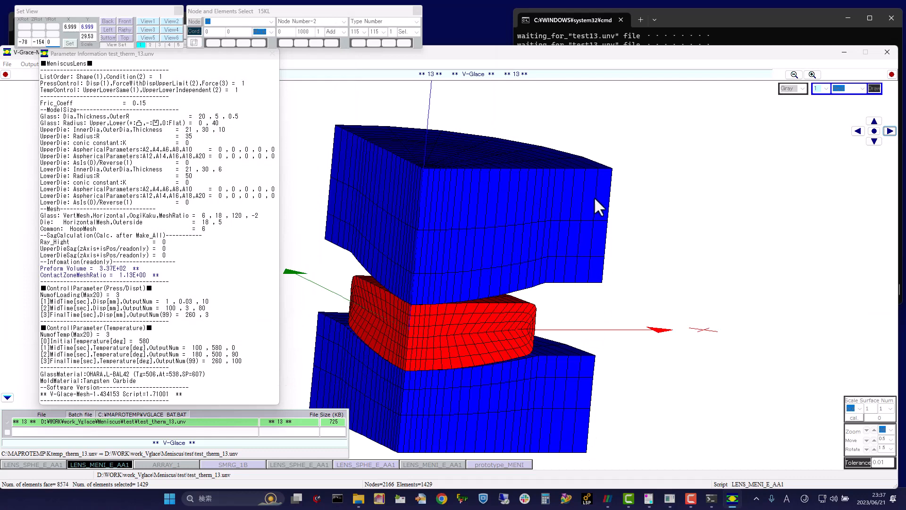